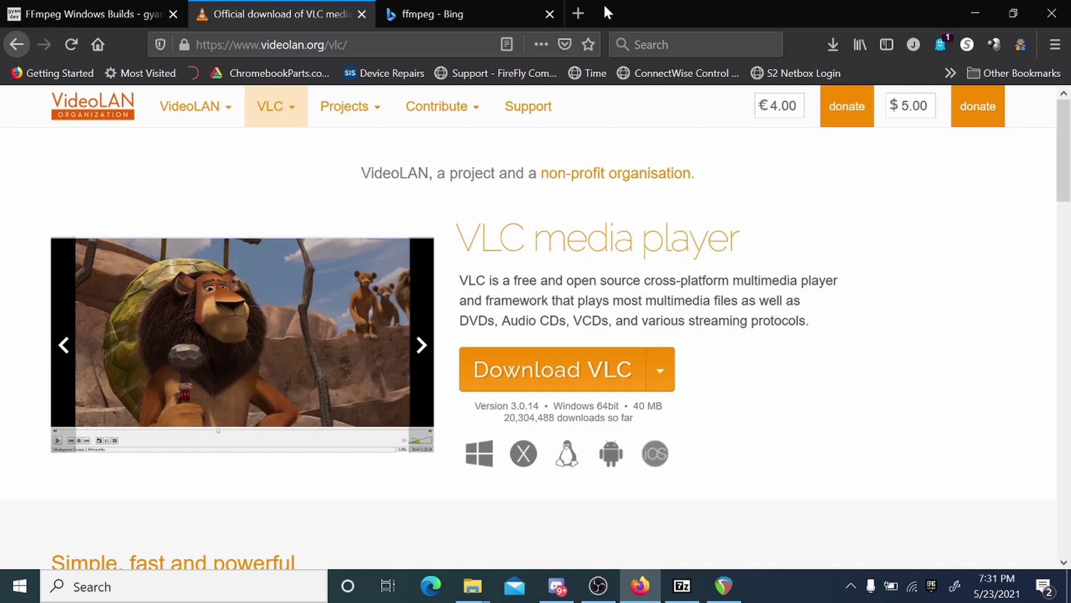
- Search the web for vlc in a new browser tab
click(579, 13)
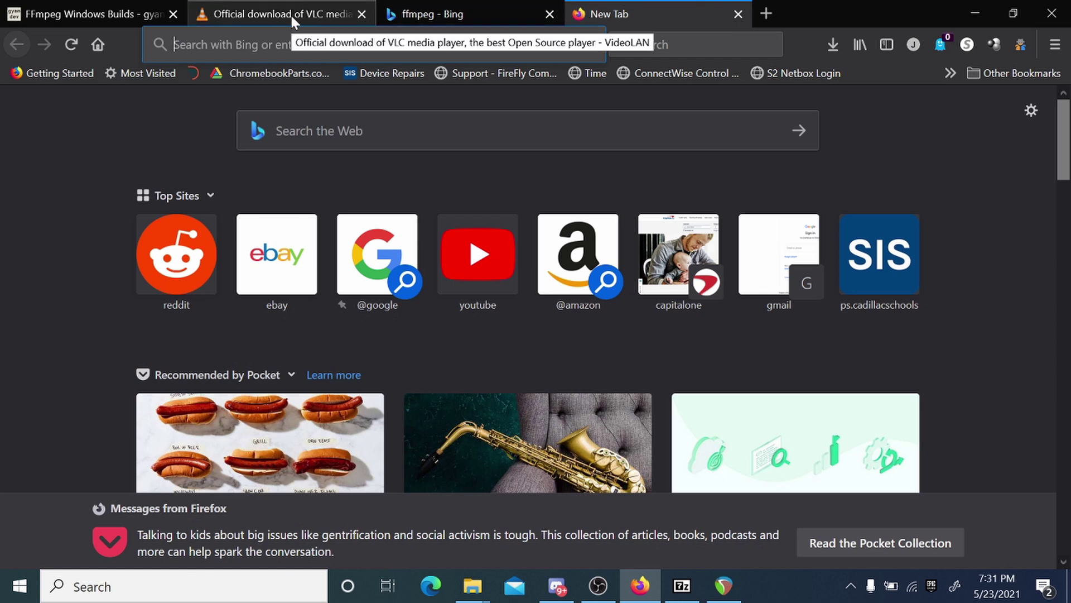
text(vlc)
key(Return)
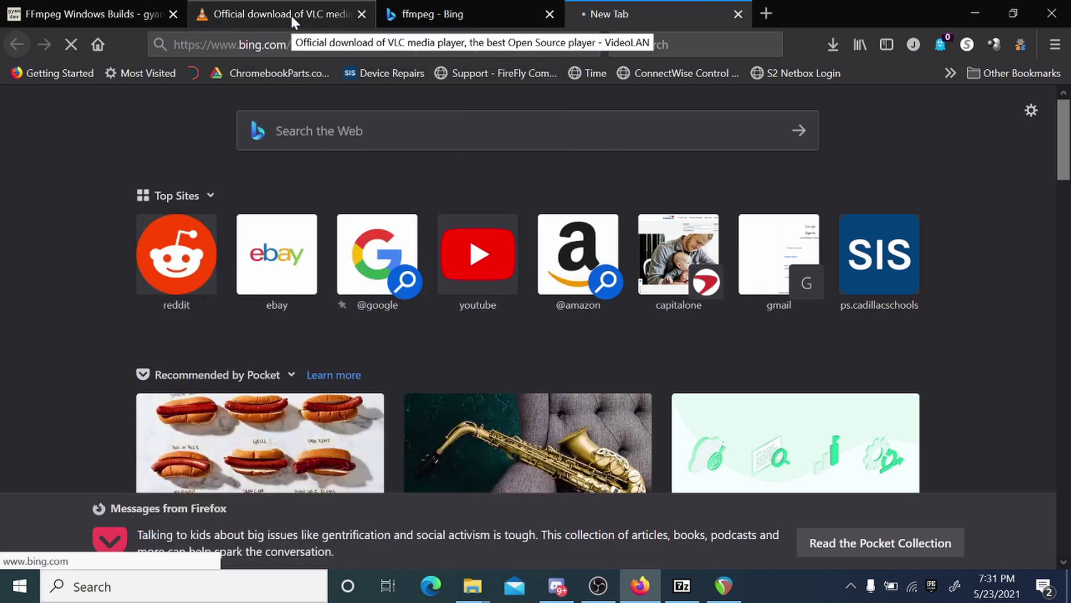
- Back on the VLC page, check the recent downloads list, then return to the ffmpeg search results
click(234, 17)
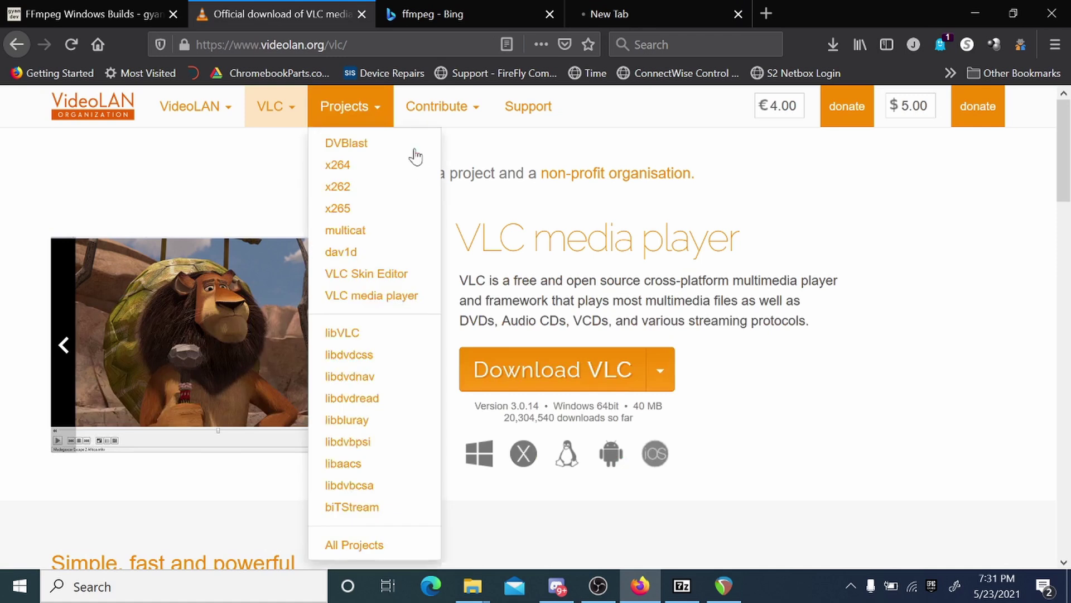
click(831, 44)
click(663, 147)
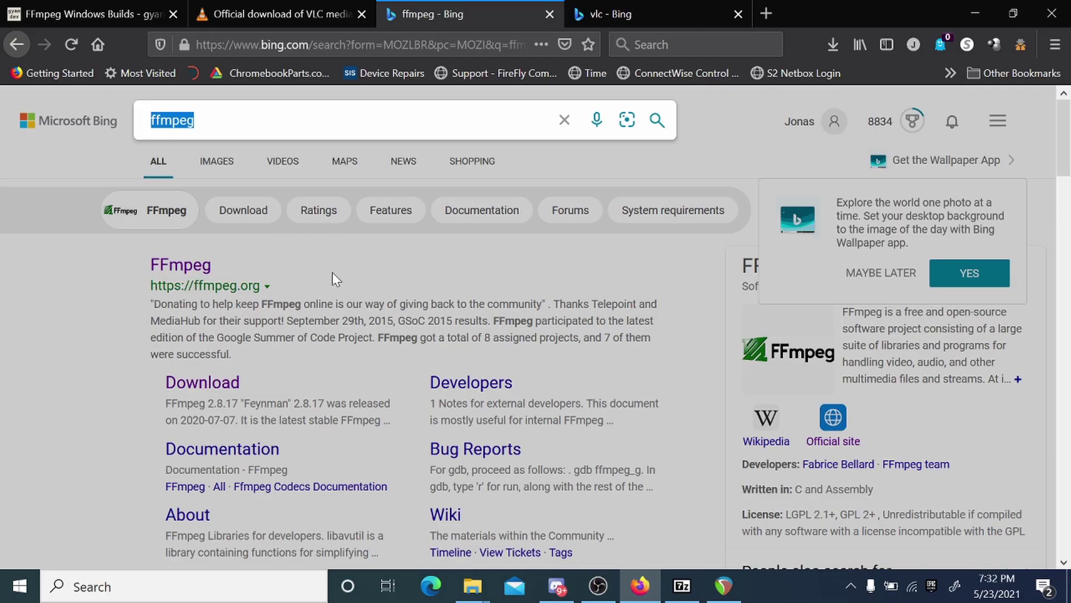
click(332, 273)
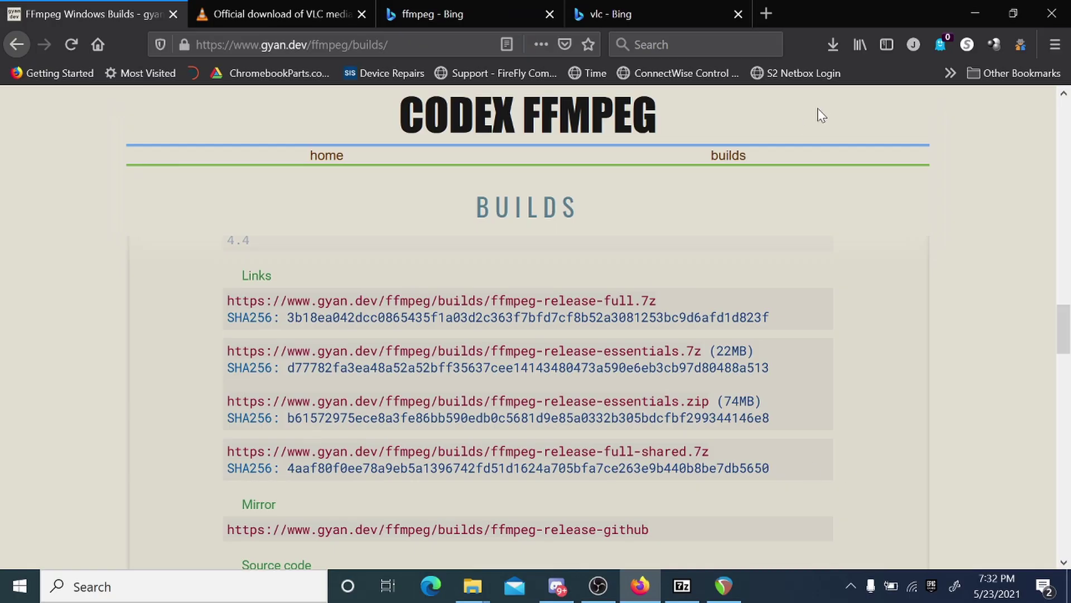
- Open the downloaded ffmpeg archive in 7-Zip and browse to ffmpeg-4.4-full_build-shared > bin
click(832, 47)
click(819, 88)
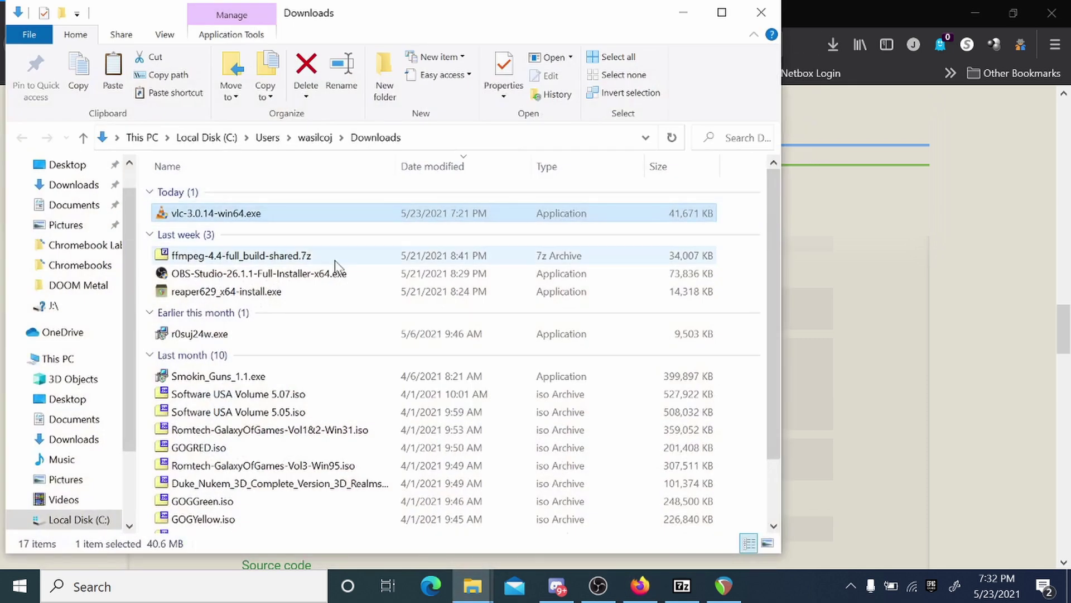
double_click(296, 257)
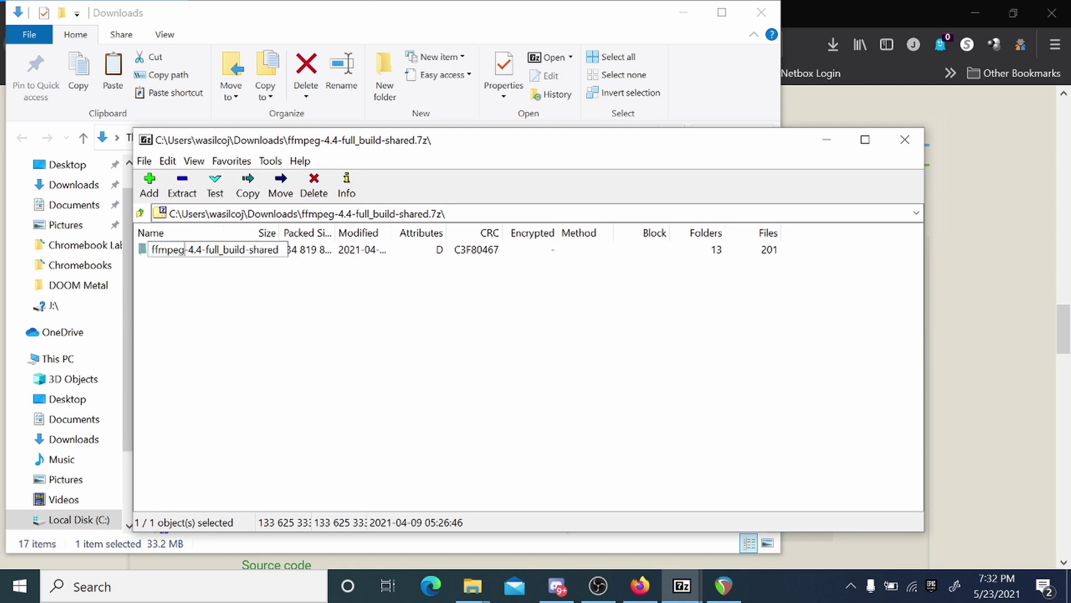
double_click(148, 252)
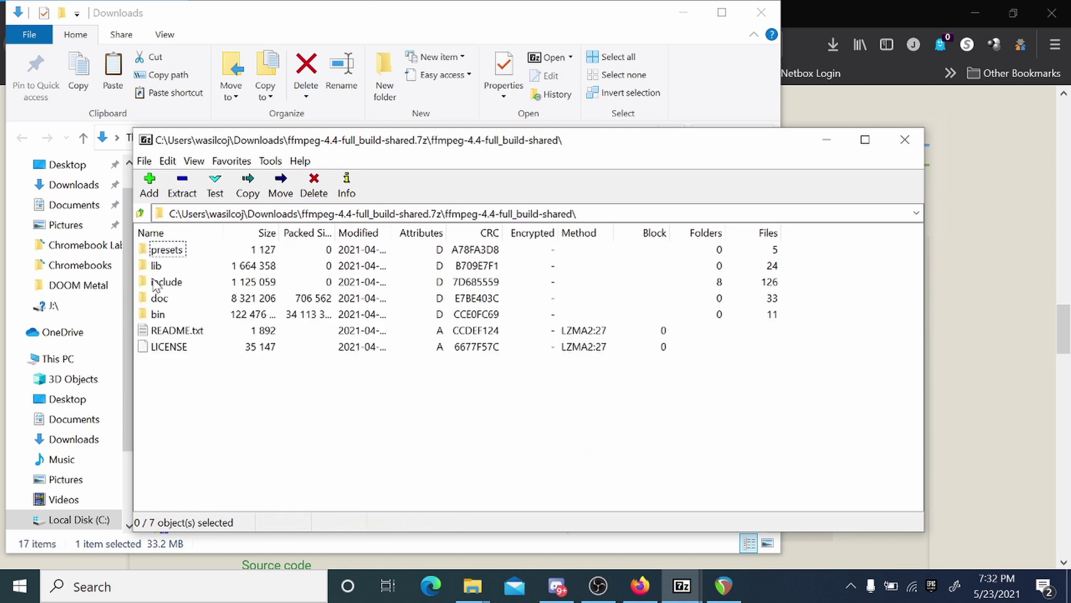
double_click(158, 315)
- Select all 11 bin files and bring the REAPER (x64) Explorer window forward
drag(287, 476, 145, 246)
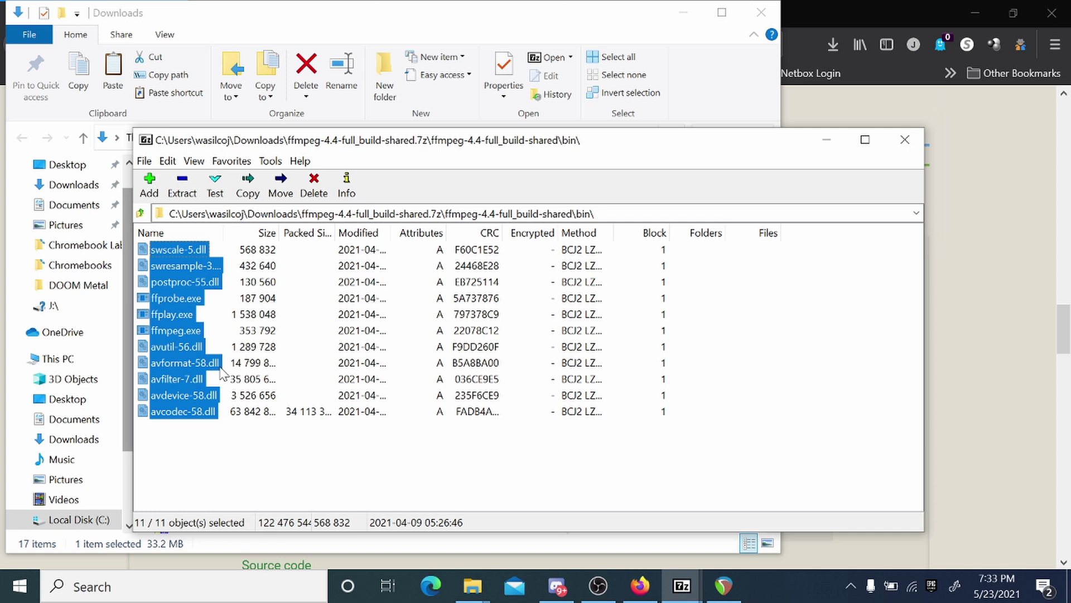
right_click(182, 364)
click(473, 585)
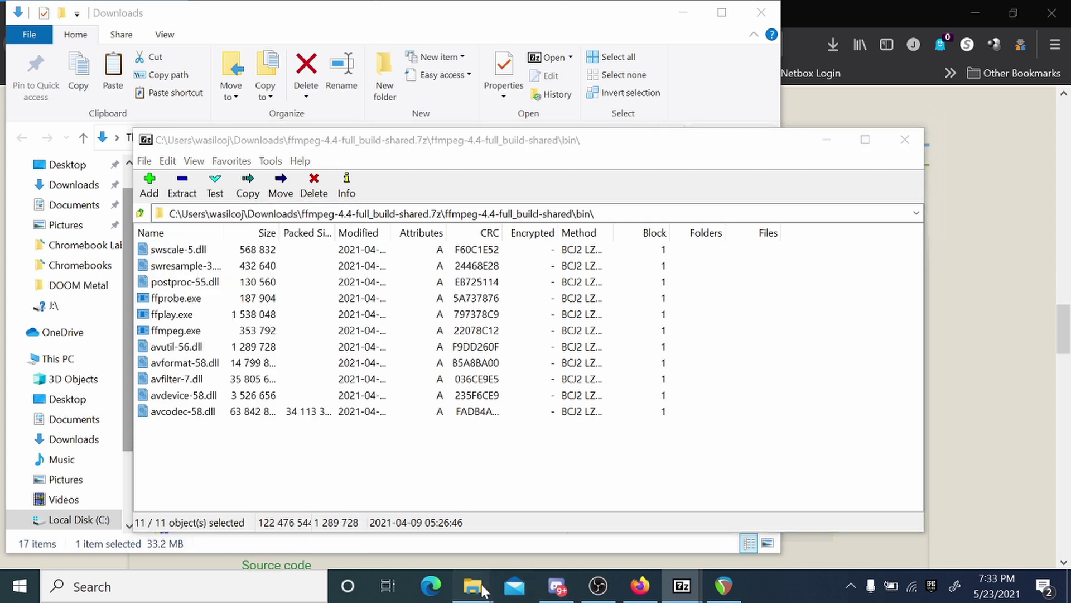
click(296, 526)
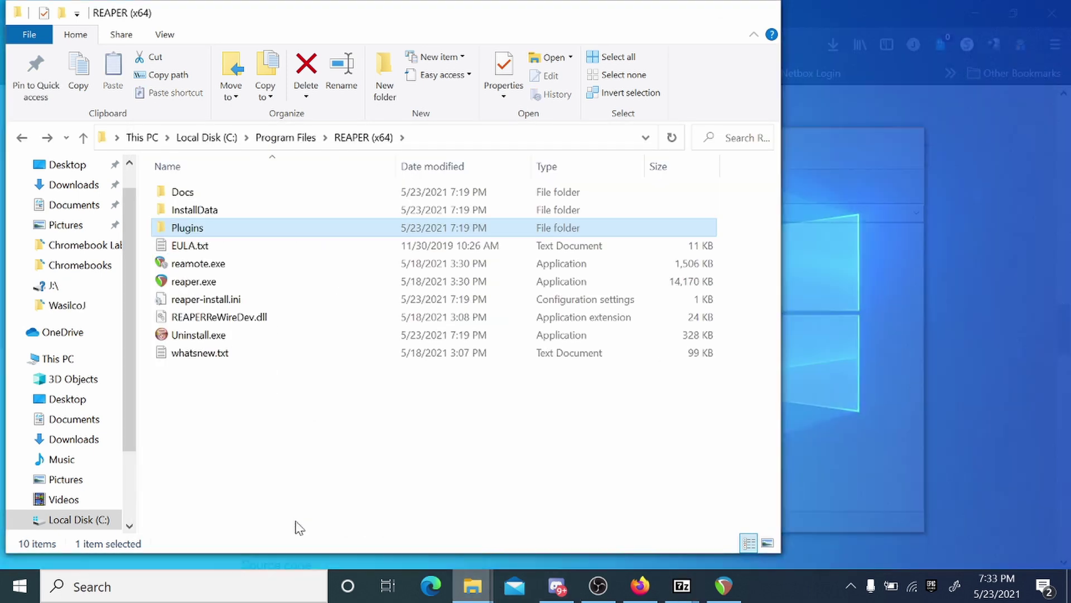
- Place the 7-Zip and REAPER folder windows side by side and open REAPER's Plugins folder
drag(873, 10, 858, 481)
click(848, 381)
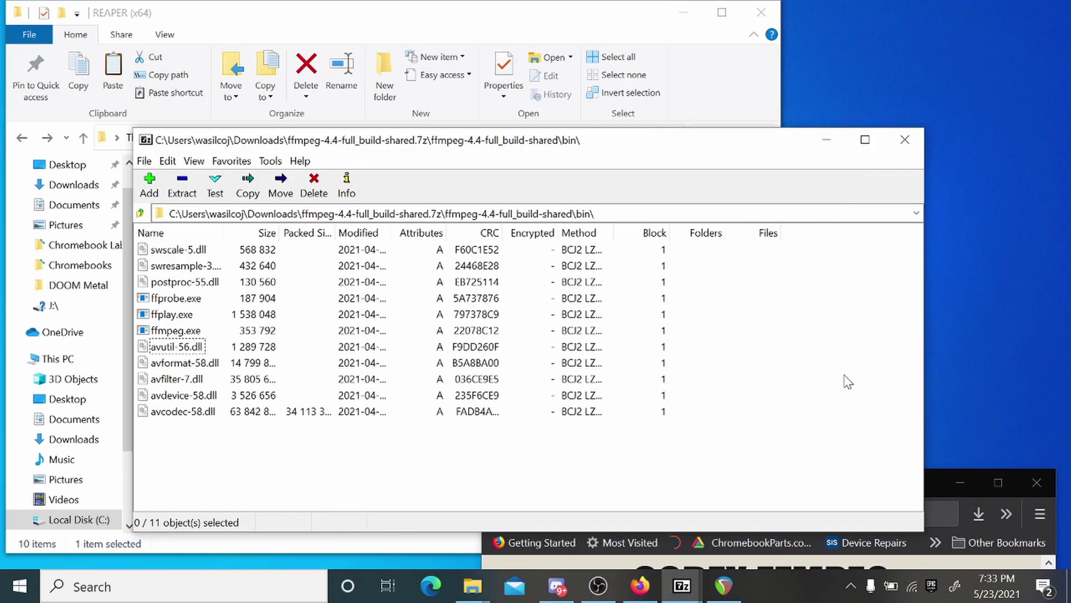
drag(390, 142, 747, 157)
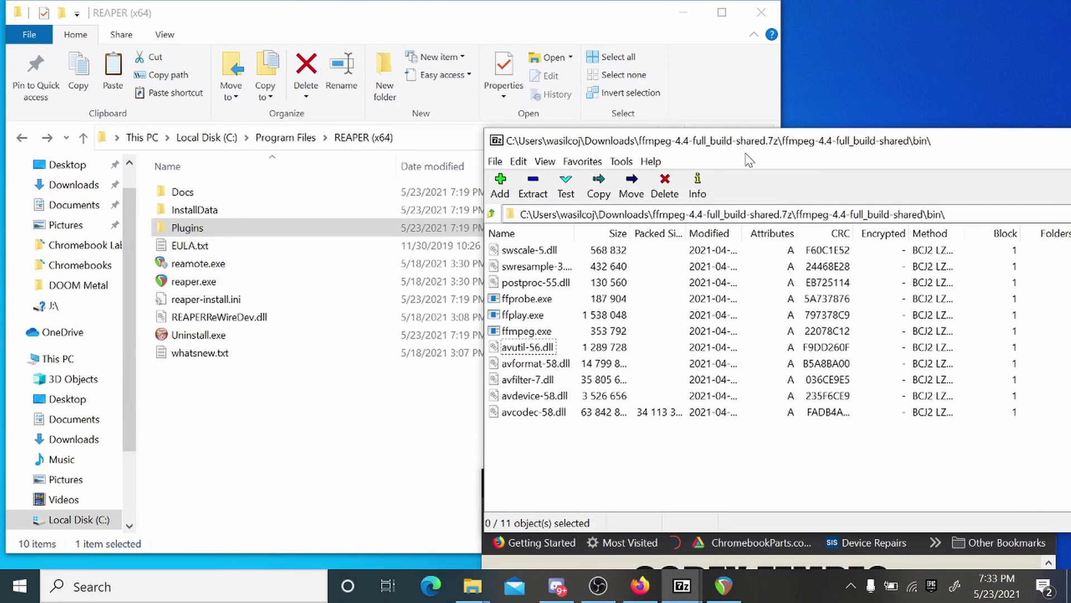
drag(652, 479, 459, 250)
right_click(521, 312)
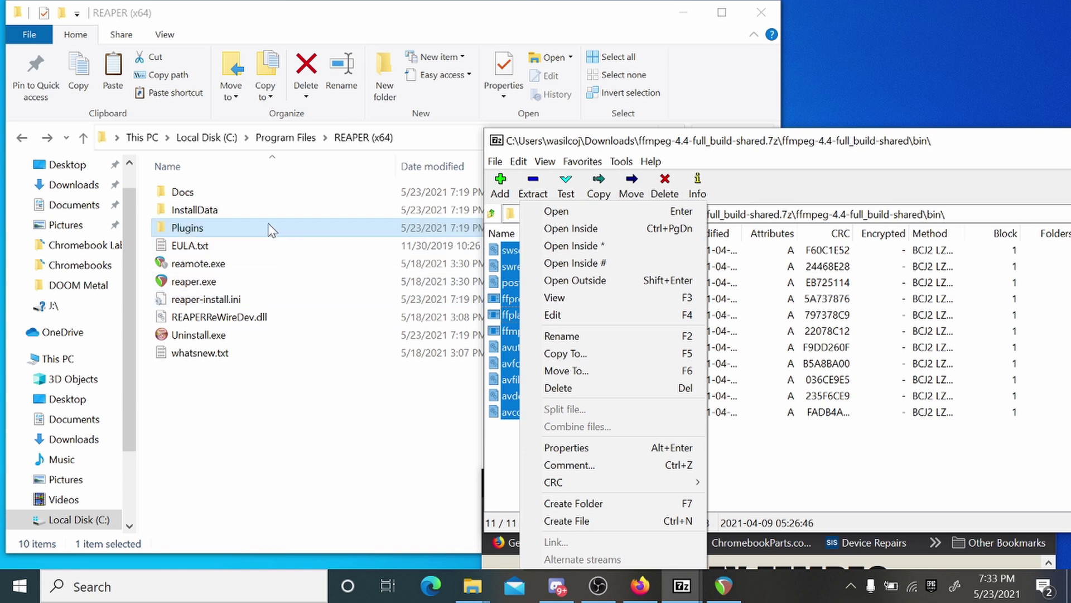
click(234, 230)
double_click(233, 230)
scroll(475, 341, down, 4)
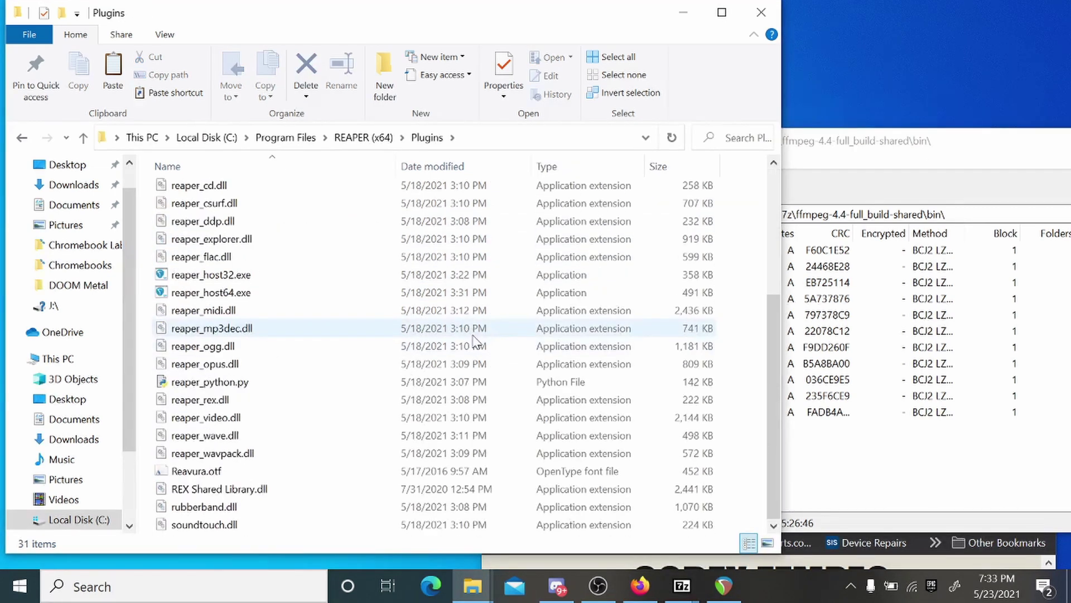
scroll(489, 333, up, 4)
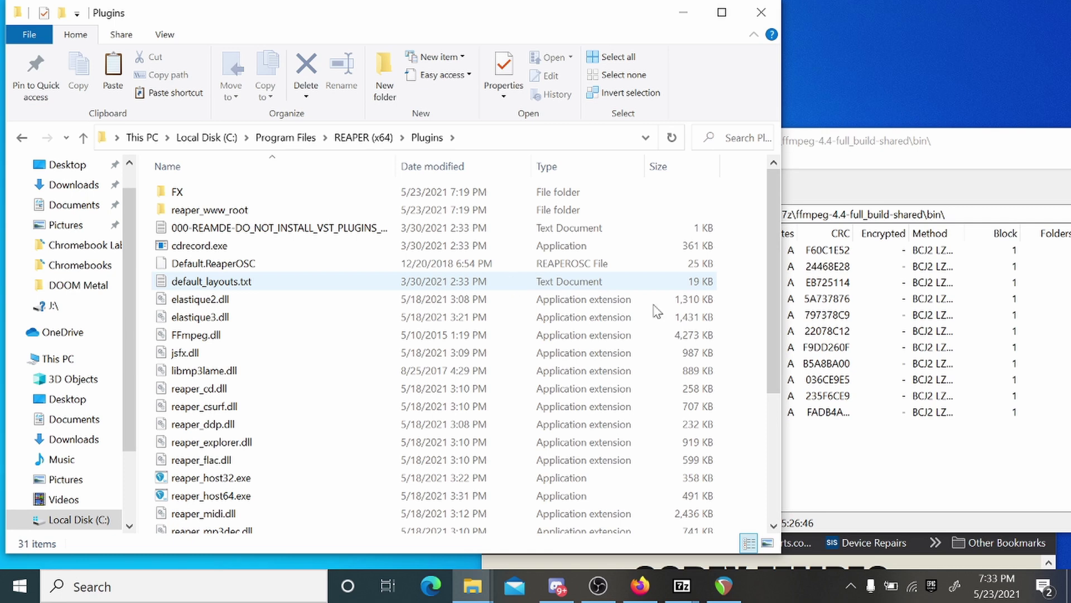
- Drag all 11 ffmpeg bin files into Plugins and approve the administrator prompt
click(946, 476)
key(ctrl+a)
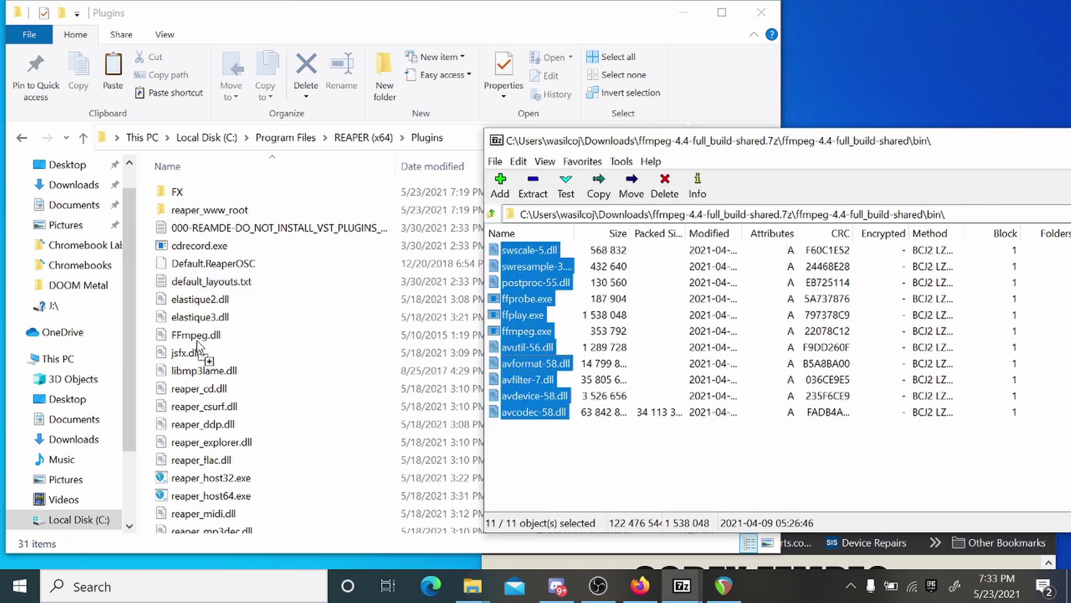
drag(152, 346, 154, 349)
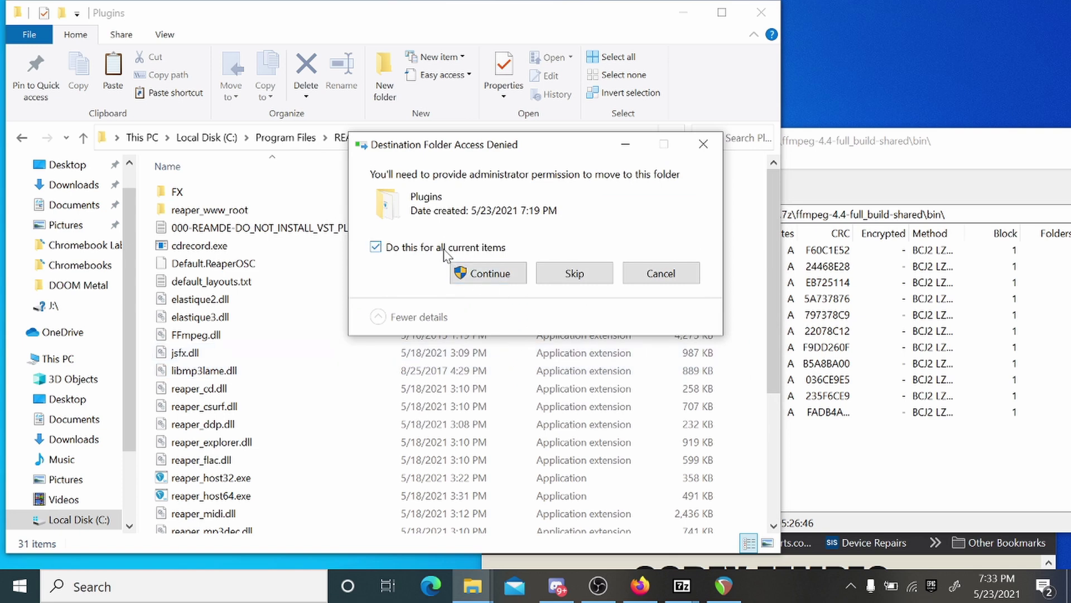
click(490, 273)
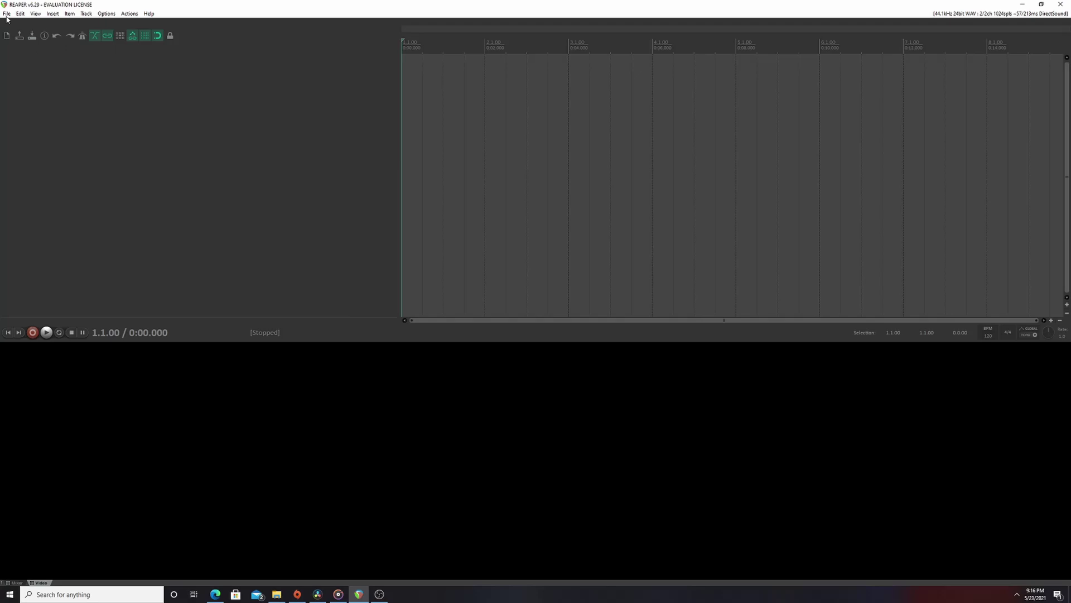
click(7, 15)
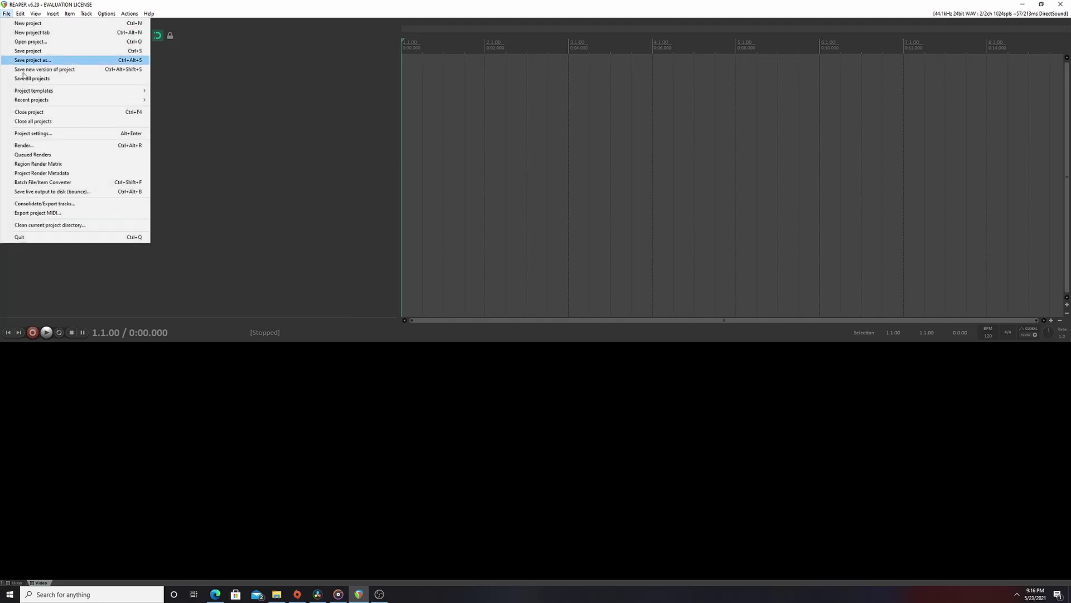
click(33, 129)
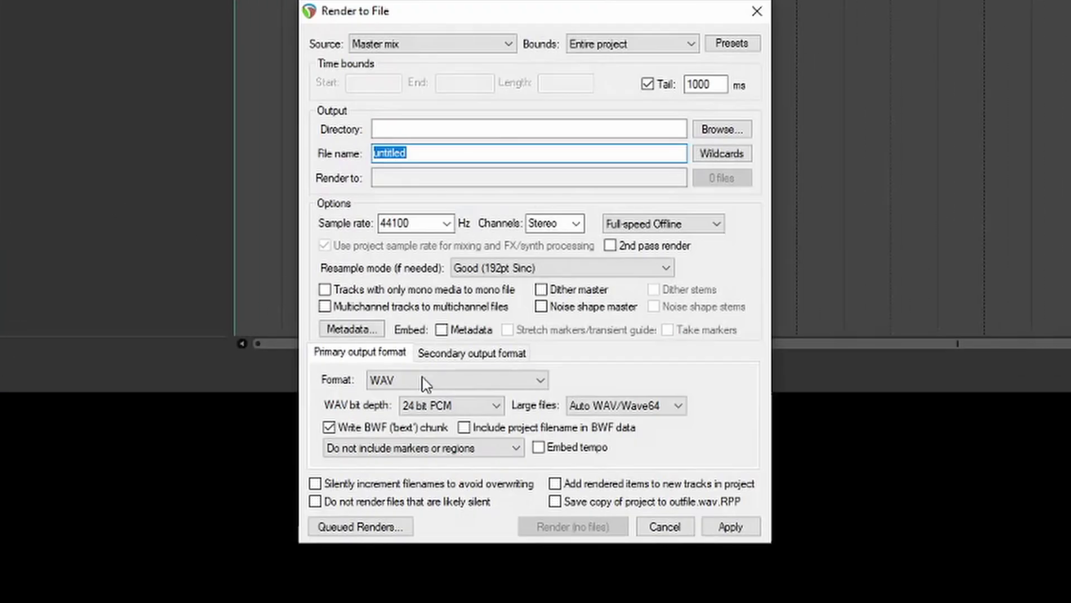
click(422, 379)
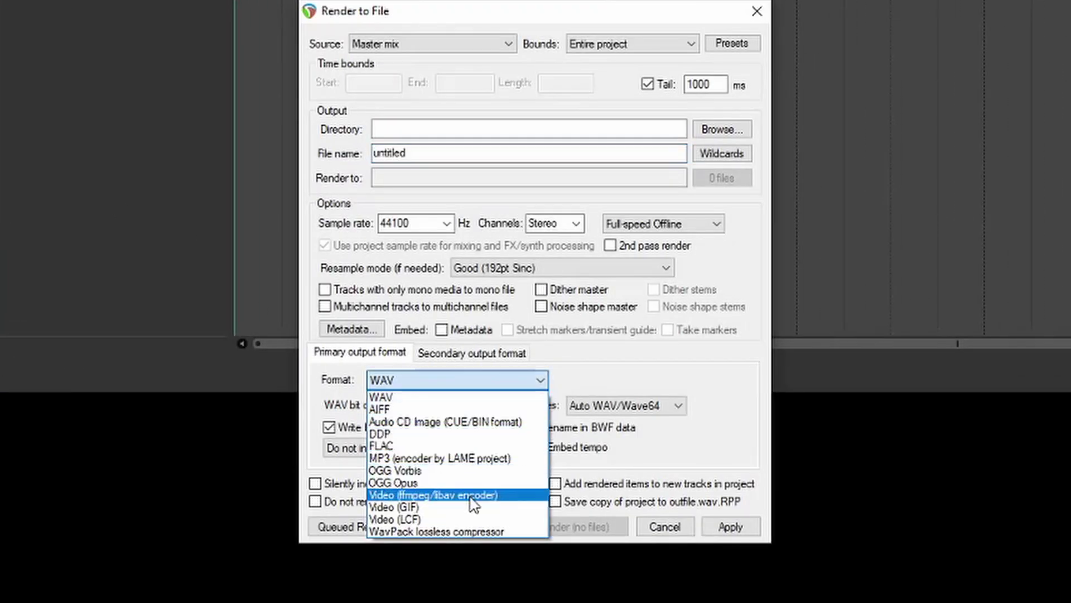
click(473, 495)
click(457, 406)
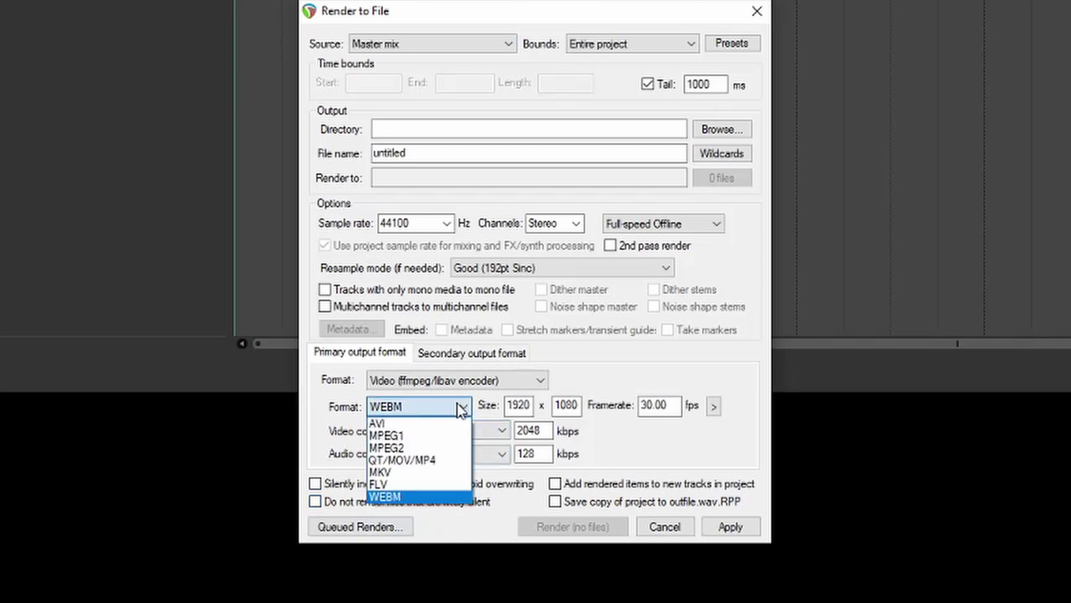
click(437, 467)
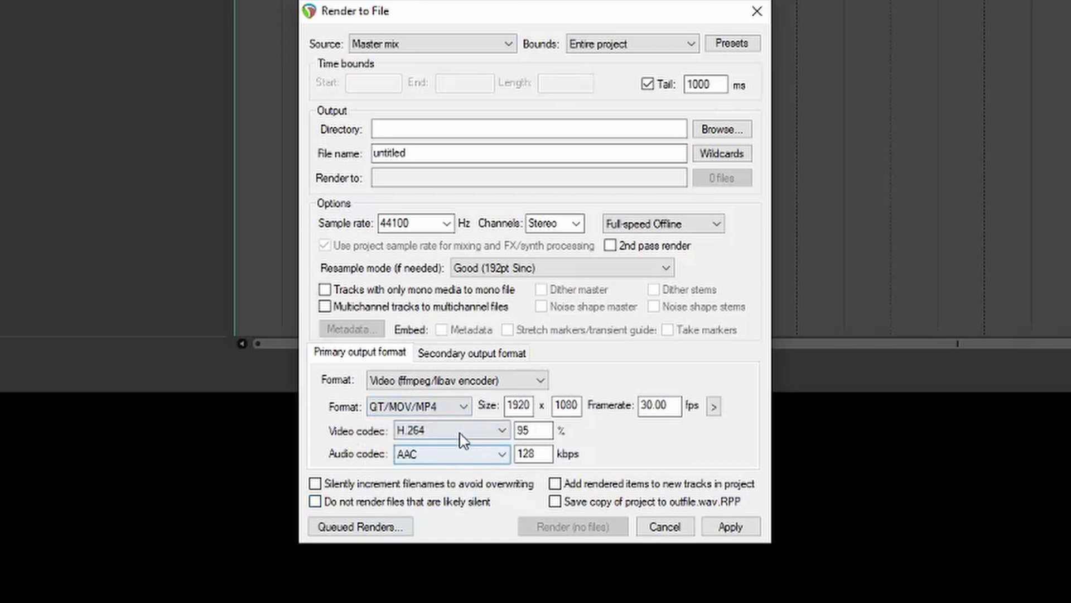
click(466, 431)
click(432, 454)
click(435, 406)
click(422, 483)
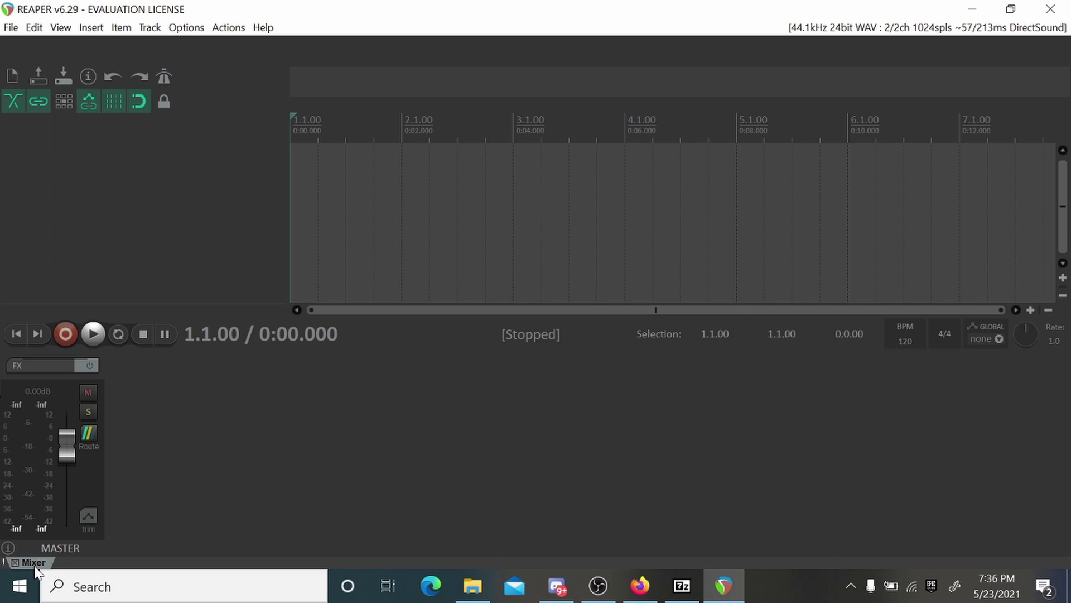
- Dock the mixer on the left, widen the timeline, and show the Video window via View > Video
drag(51, 565, 5, 272)
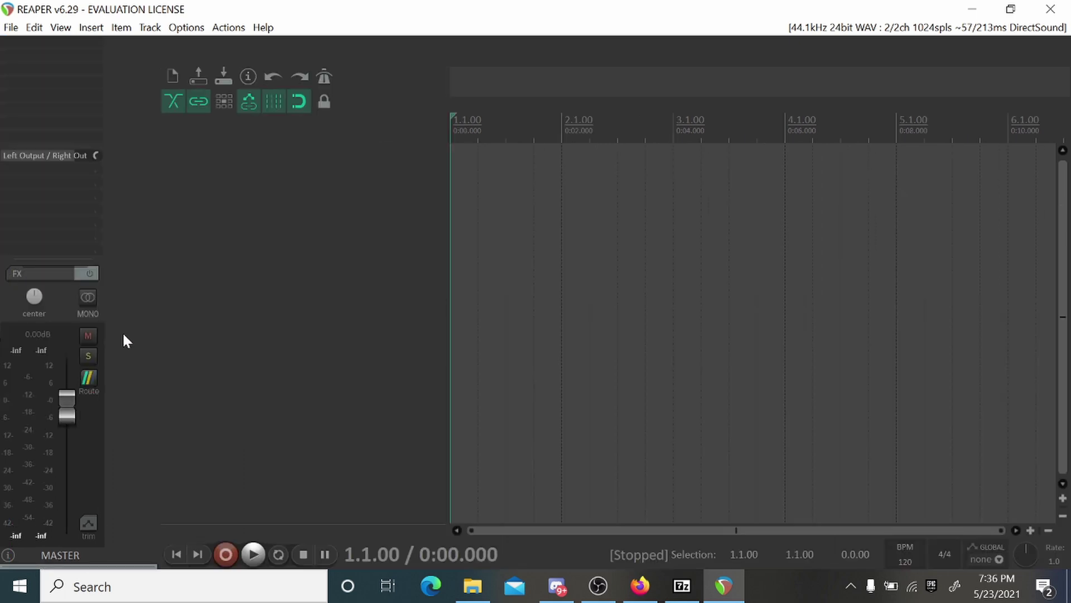
drag(448, 374, 340, 382)
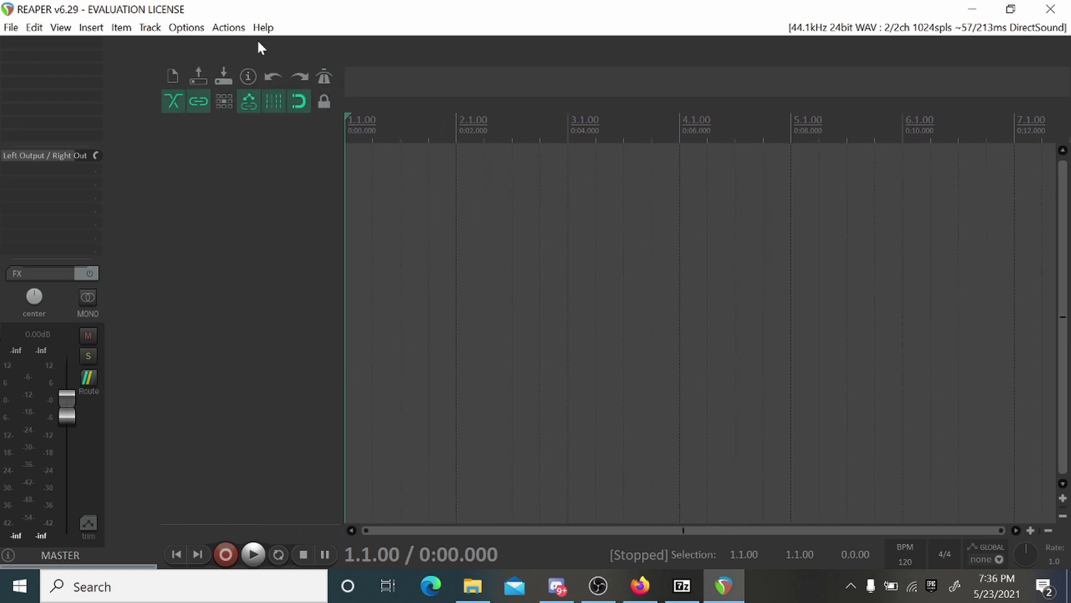
click(66, 28)
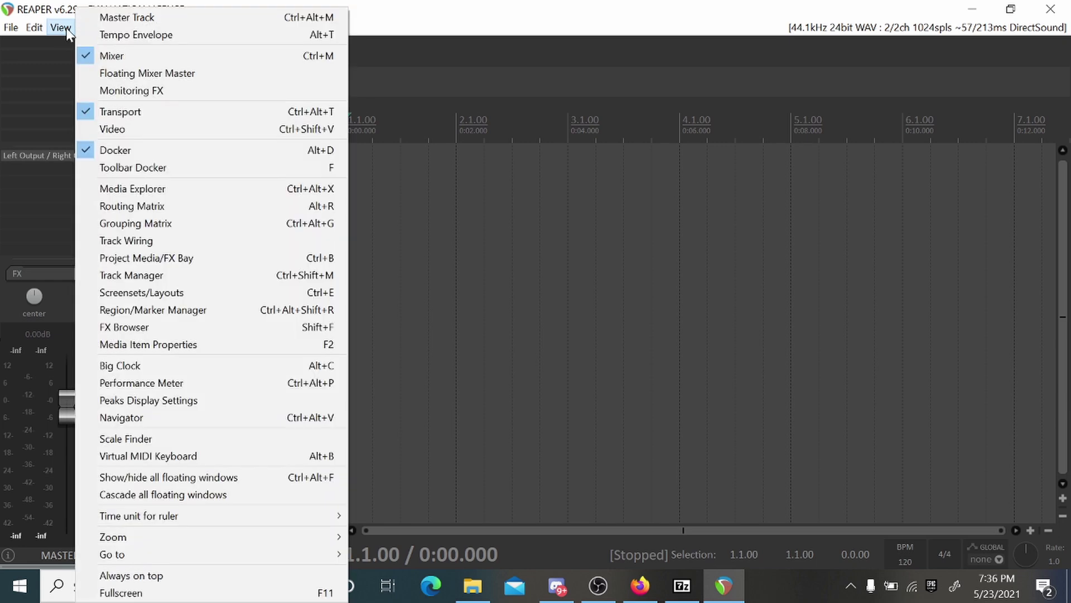
click(174, 132)
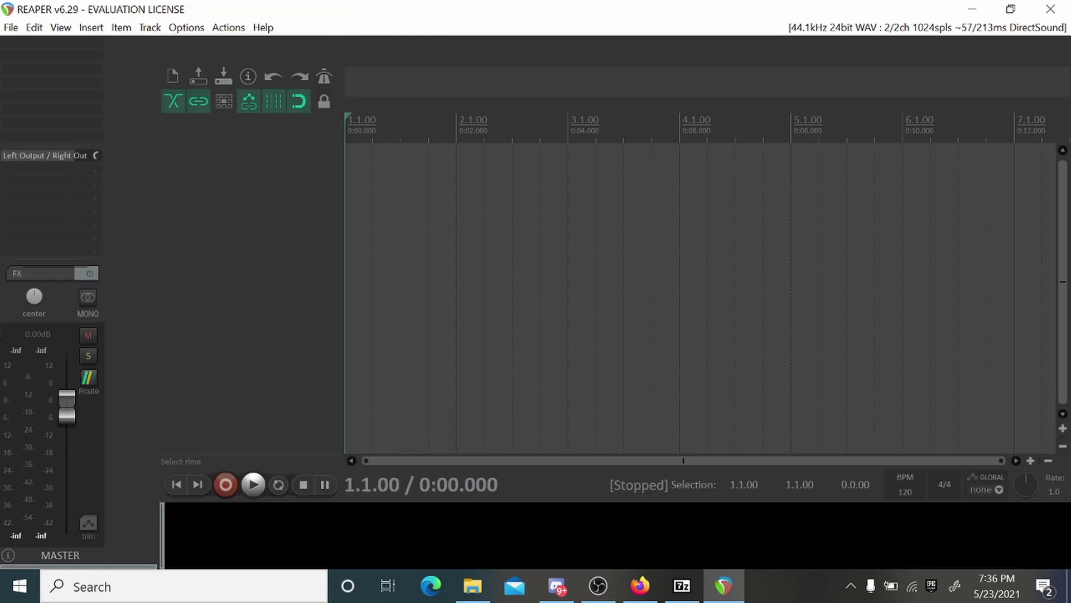
- Dock the video preview across the top, enlarge it, and readjust the mixer and track list widths
right_click(252, 537)
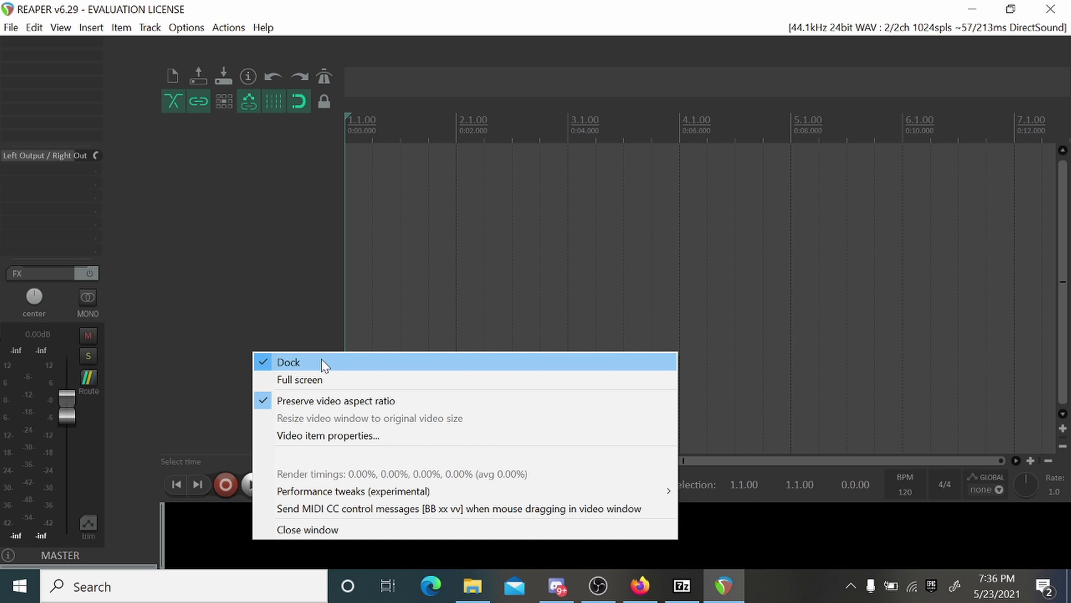
click(323, 363)
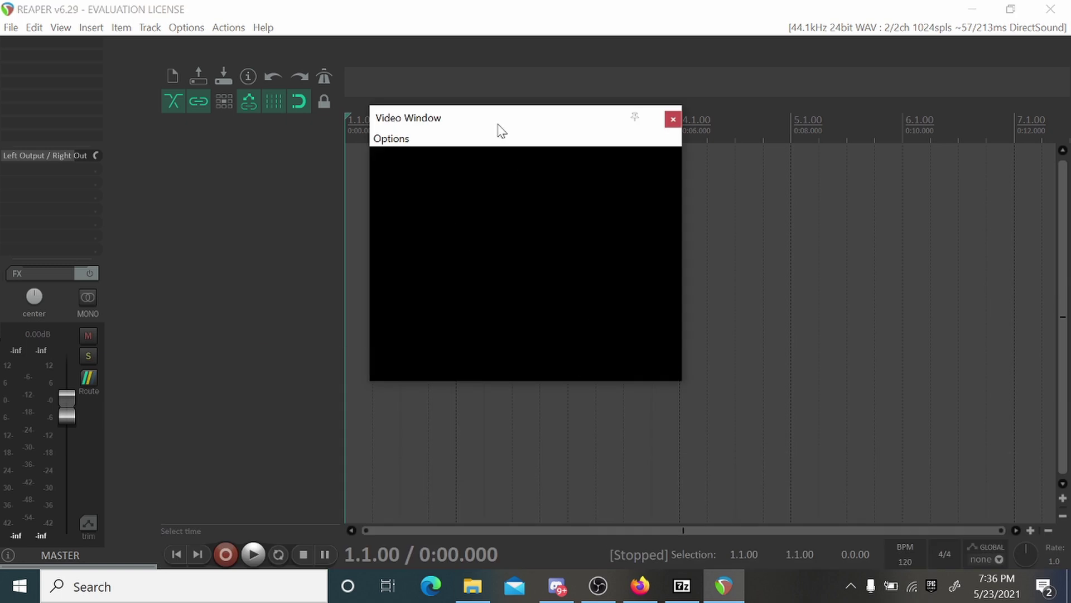
drag(502, 131, 553, 218)
right_click(511, 345)
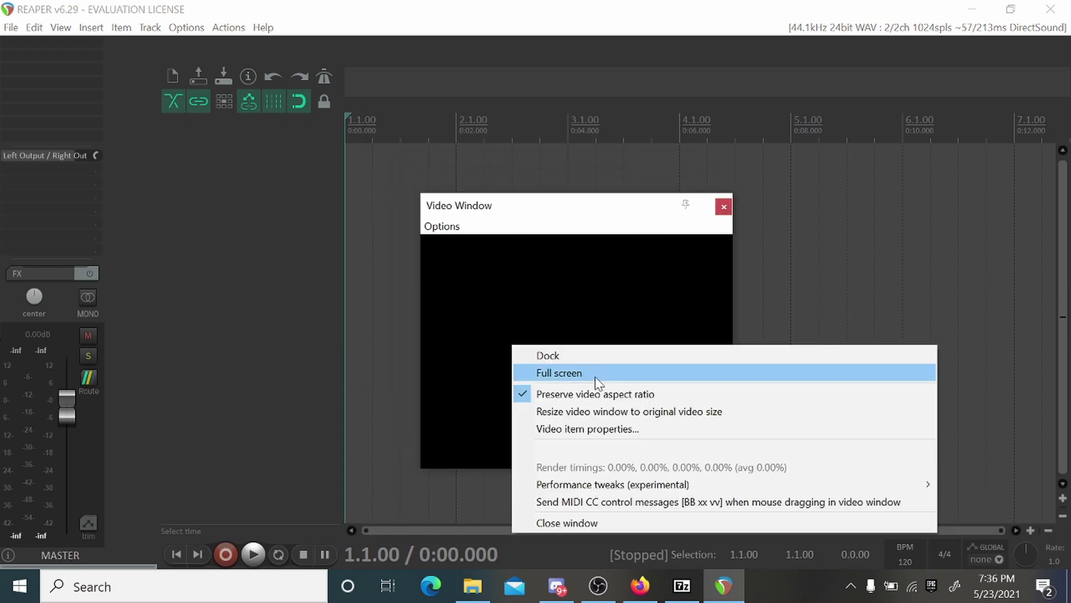
click(571, 357)
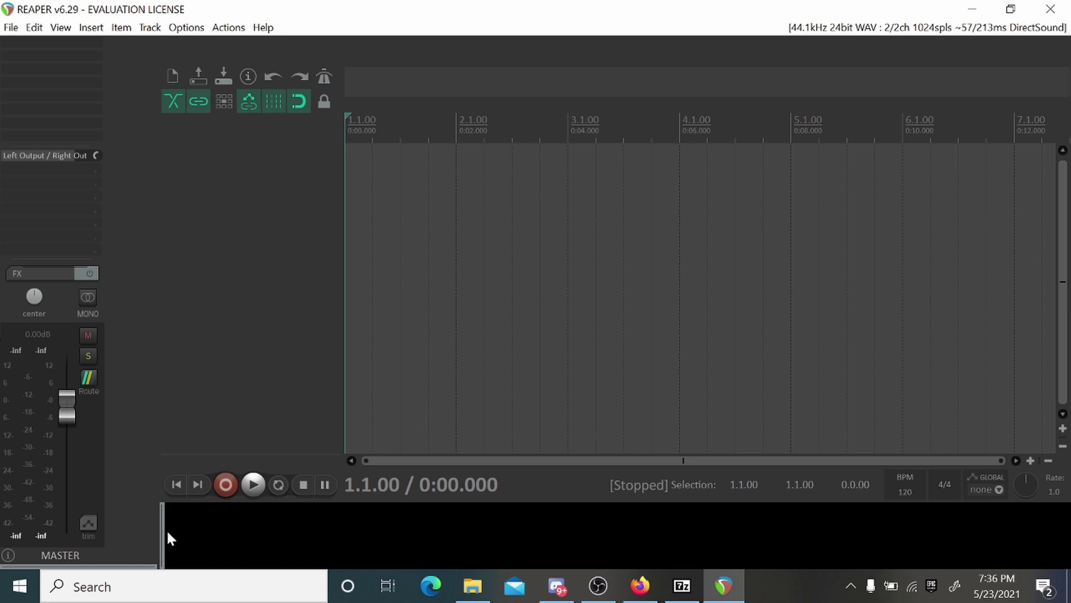
drag(161, 533, 376, 134)
drag(410, 37, 410, 38)
drag(414, 104, 436, 242)
drag(157, 160, 229, 172)
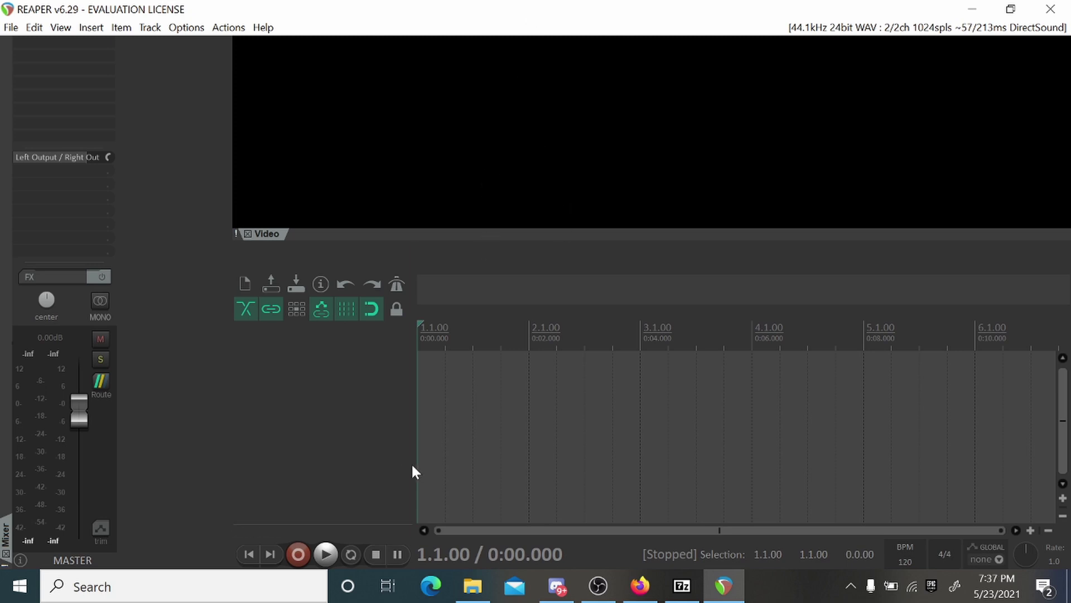
drag(413, 463, 389, 461)
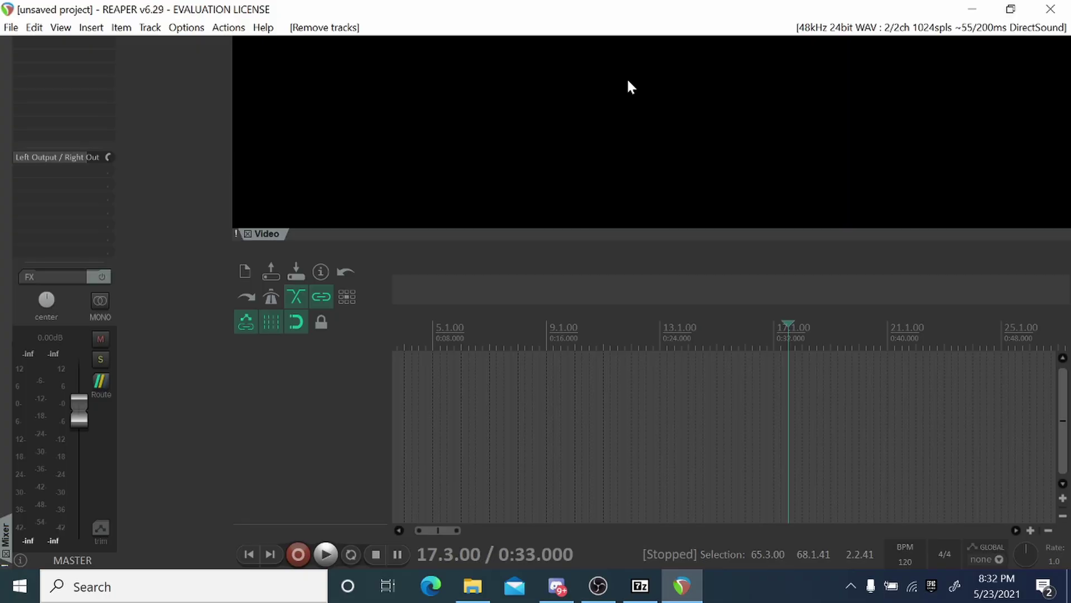
- Drop Dines.mov and Render2.mov from the desktop onto separate tracks, maximize REAPER, and shift both clips later
drag(663, 17, 434, 75)
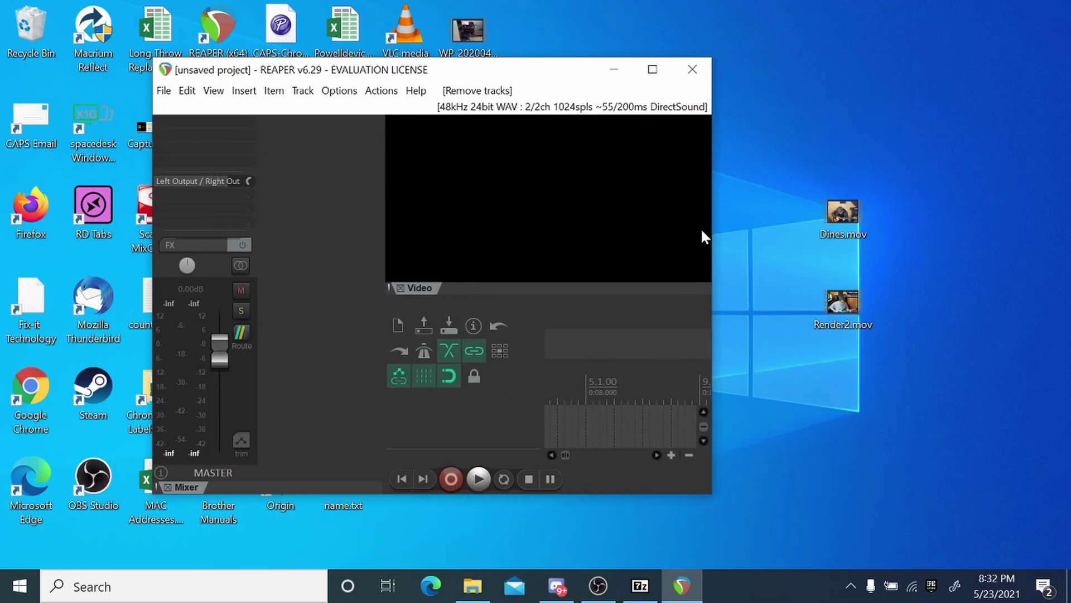
drag(926, 387, 598, 401)
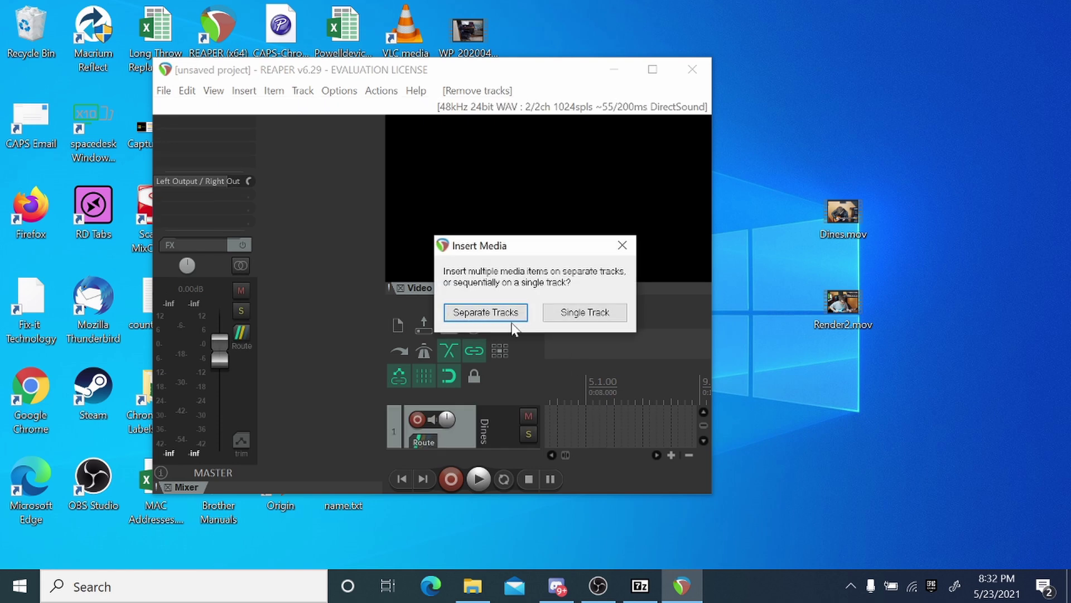
click(484, 312)
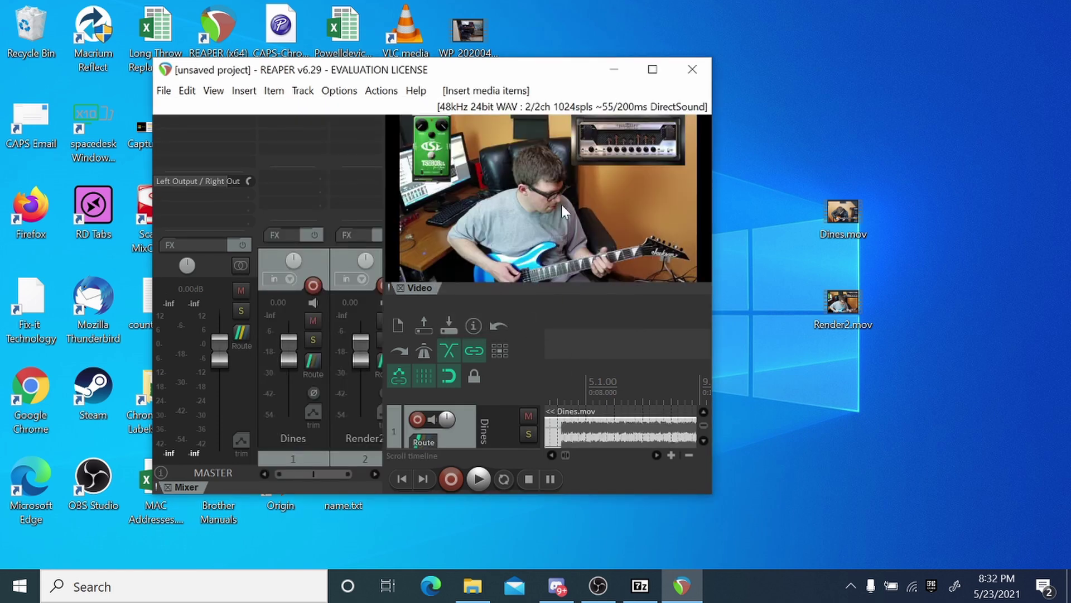
click(243, 91)
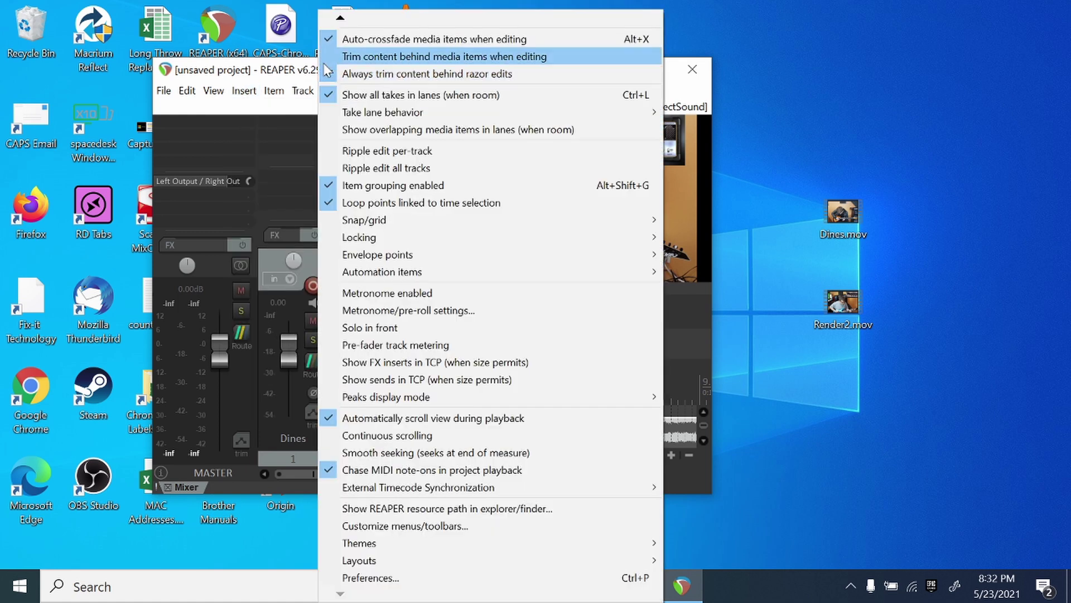
click(285, 72)
double_click(284, 72)
drag(480, 441, 525, 441)
- Lower the Dines track volume, move Dines to about bar 3 and Render2 later, and preview playback
drag(294, 365, 294, 375)
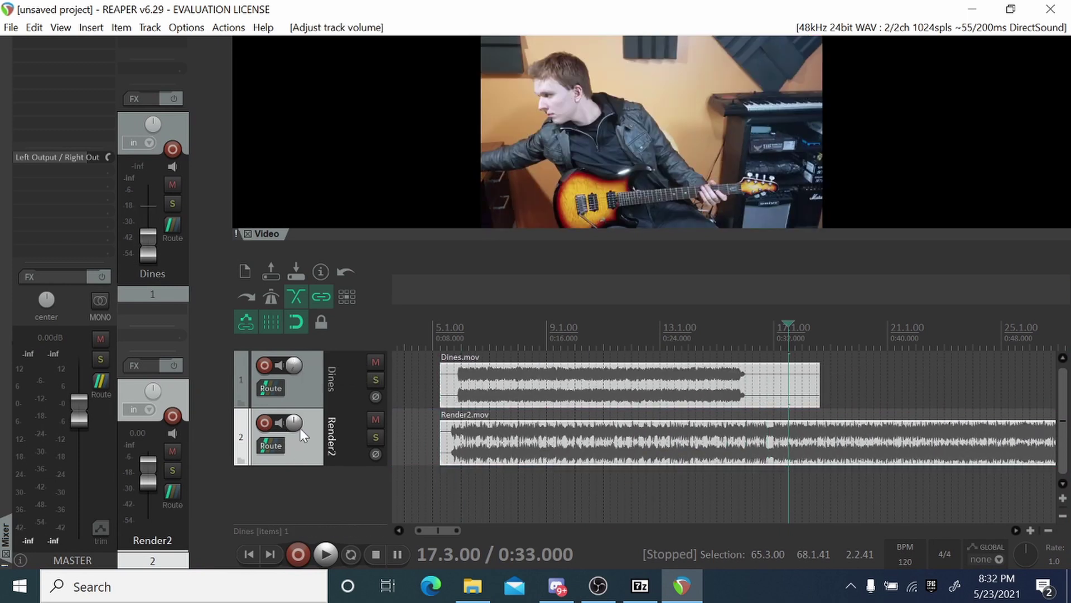
click(550, 441)
drag(518, 451, 822, 446)
click(608, 389)
drag(607, 389, 575, 385)
click(426, 491)
key(space)
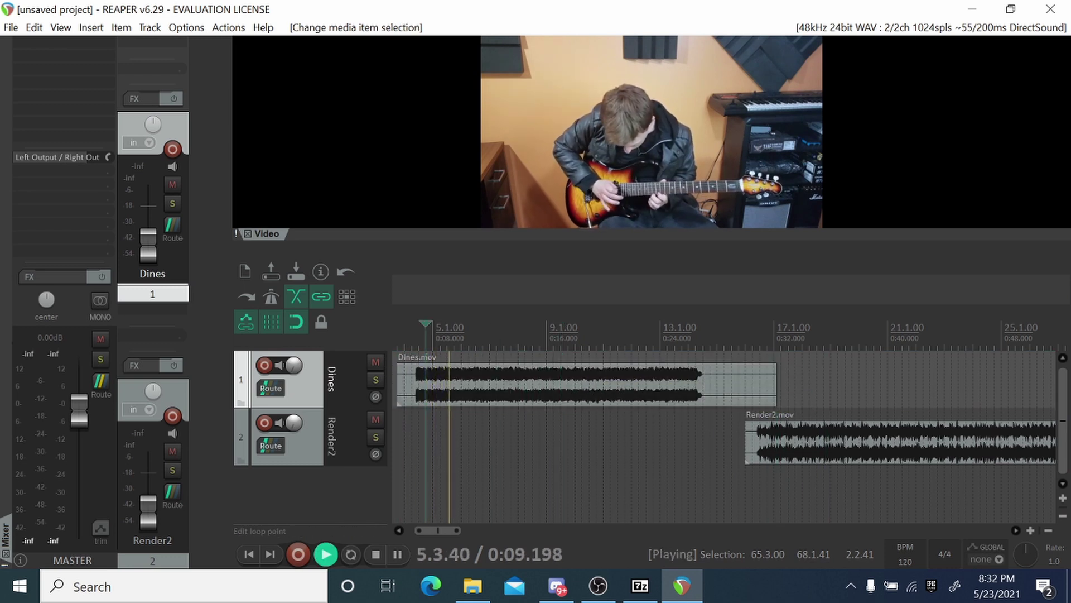
key(space)
- Split and trim Dines to end at 12.1.00, move Render2 right after it, and enlarge track 1
drag(765, 403, 717, 396)
click(617, 379)
key(s)
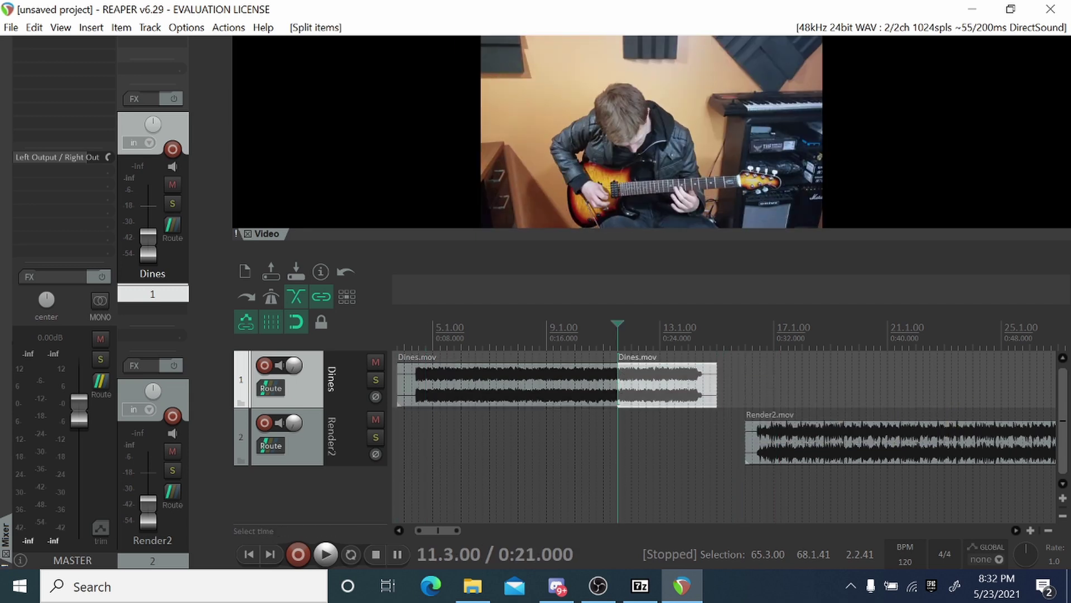
key(Delete)
mouse_move(617, 382)
mouse_down()
mouse_move(591, 385)
mouse_move(625, 385)
mouse_up()
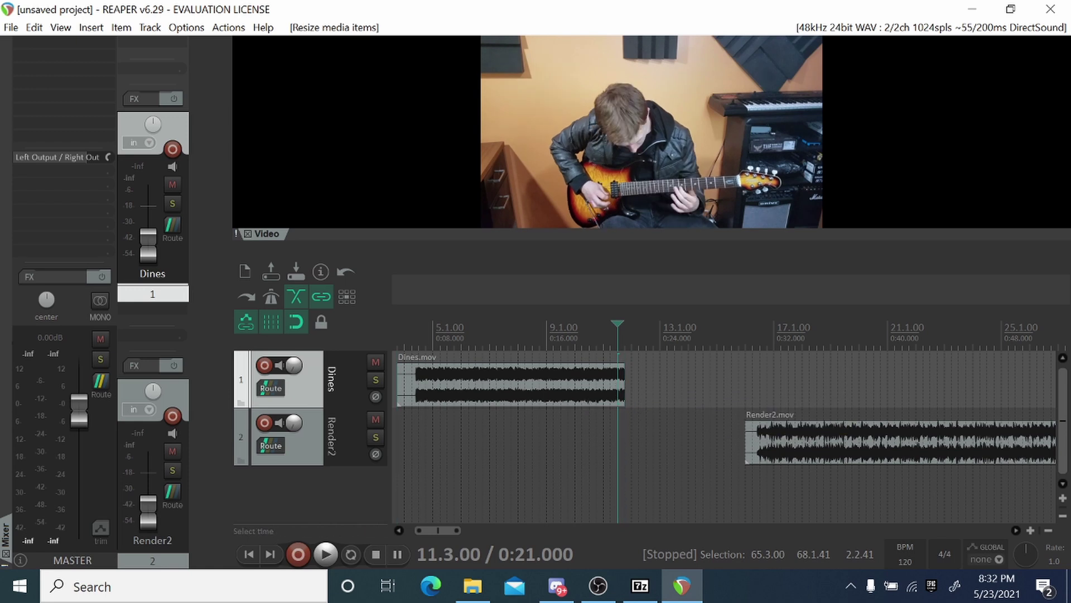
drag(788, 444, 707, 450)
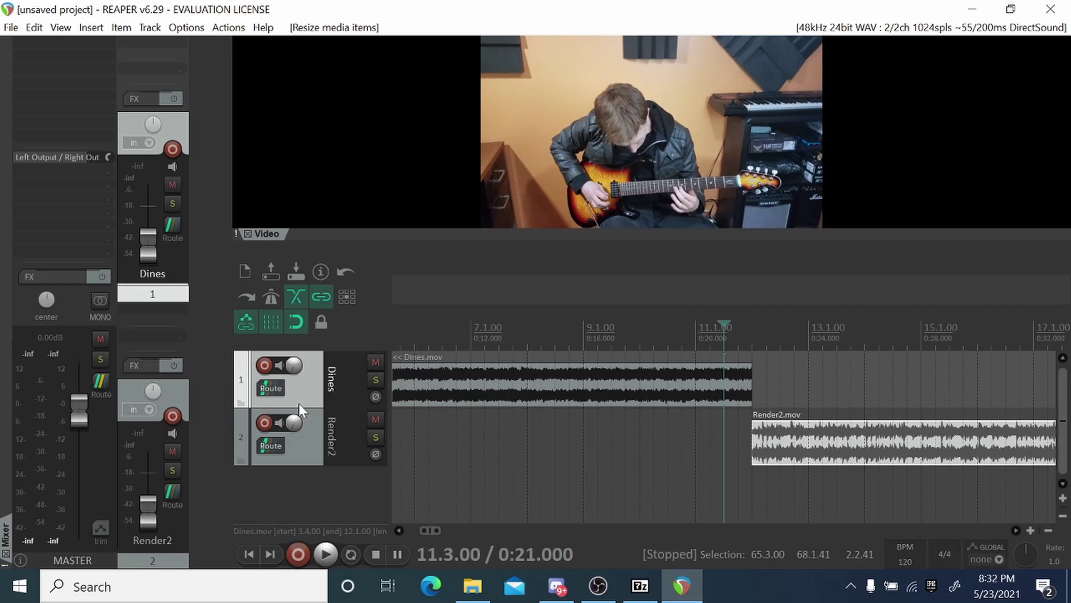
drag(301, 405, 292, 454)
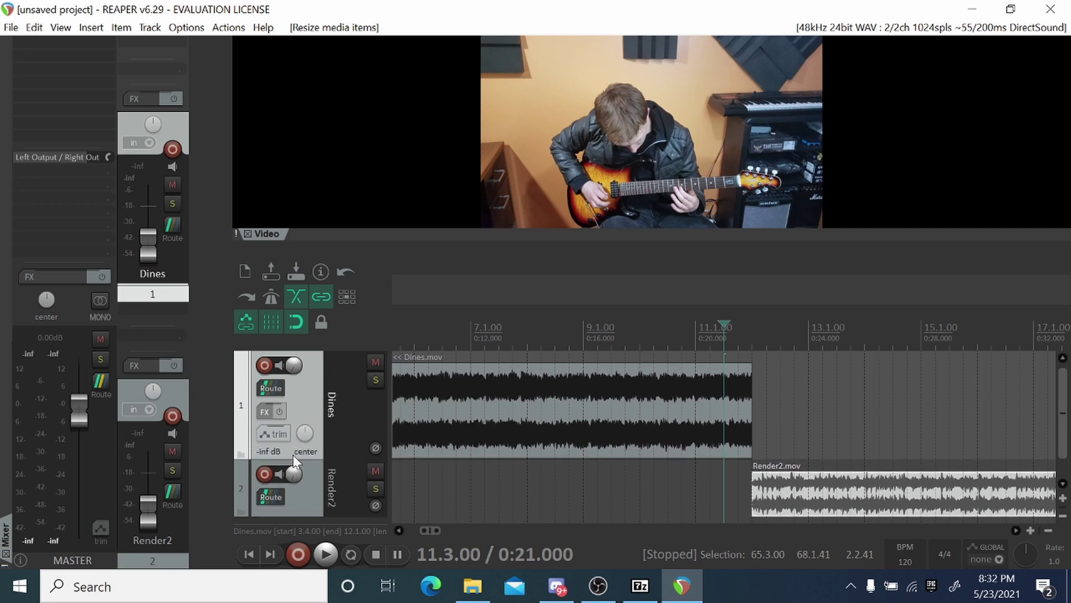
- Add a Video processor with the 'Transition: Horizontal wipe' preset to Dines, and move Render2 to 11.4.00
click(264, 410)
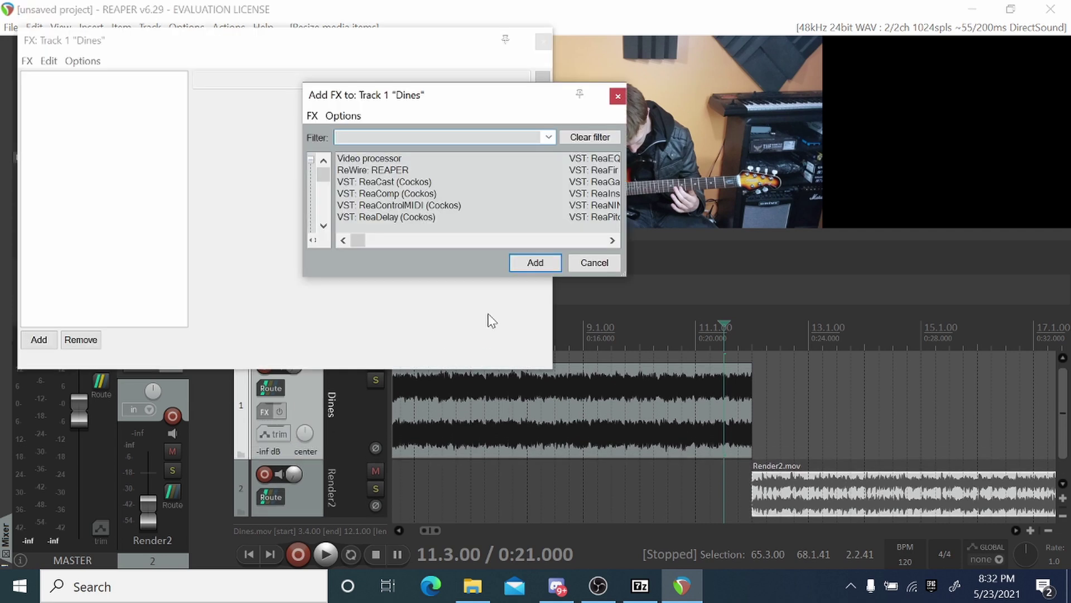
double_click(383, 159)
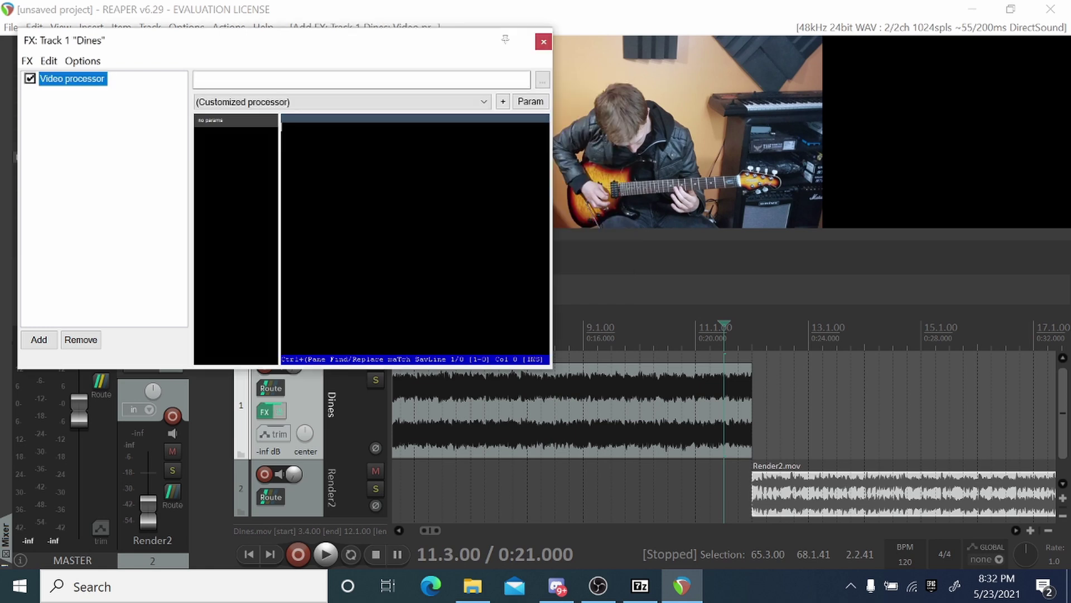
click(289, 102)
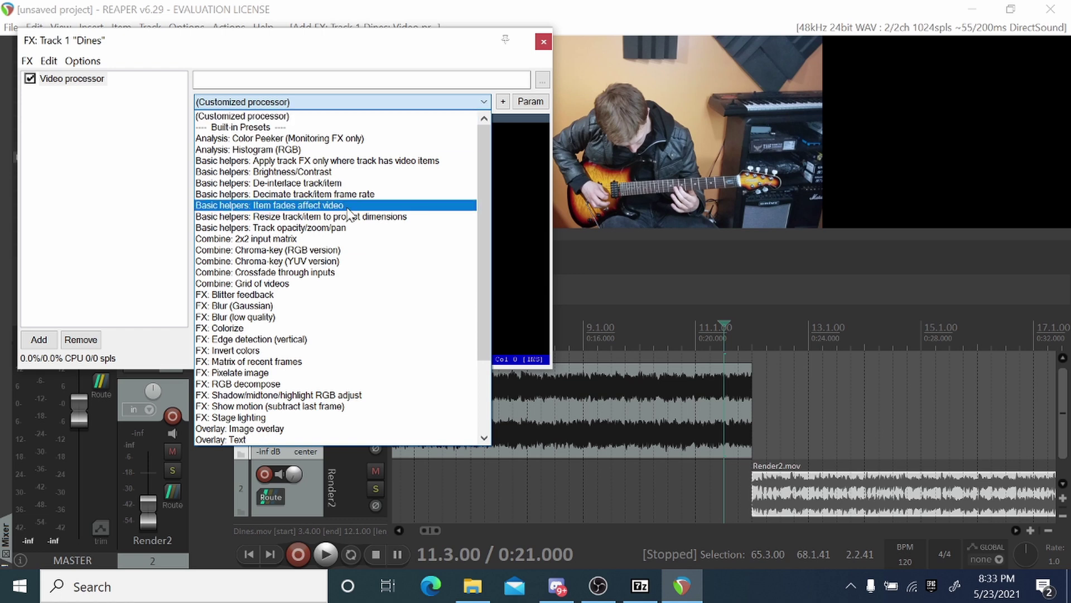
scroll(353, 214, down, 3)
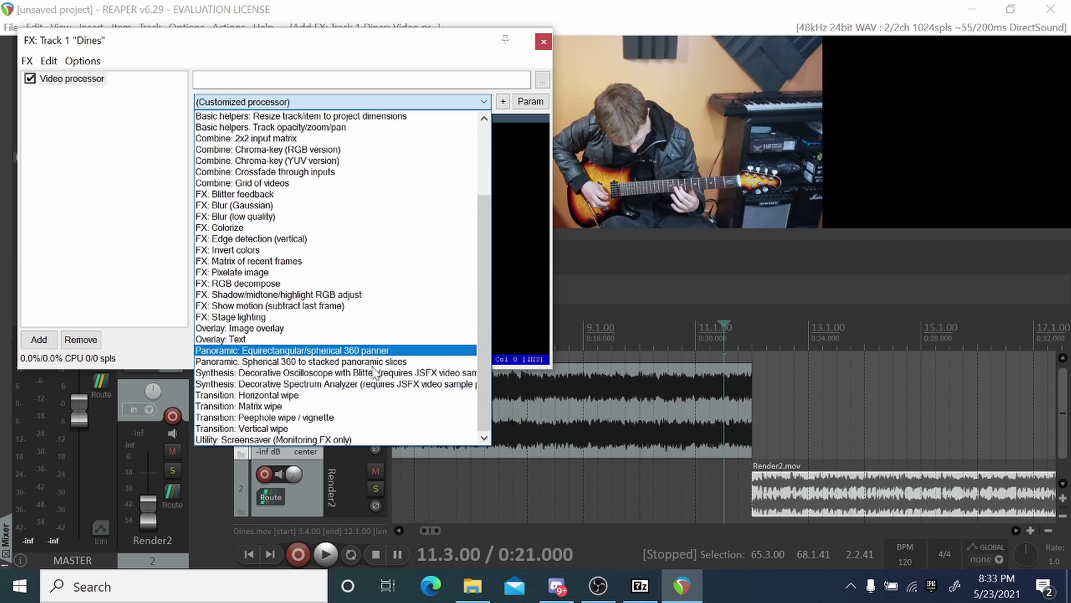
click(273, 396)
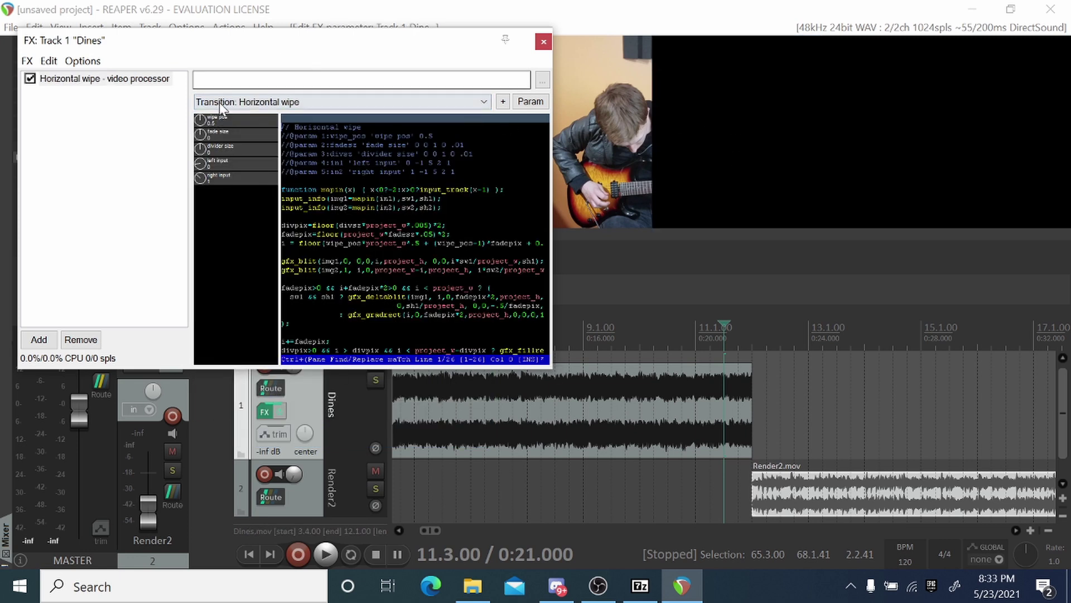
drag(201, 122, 191, 6)
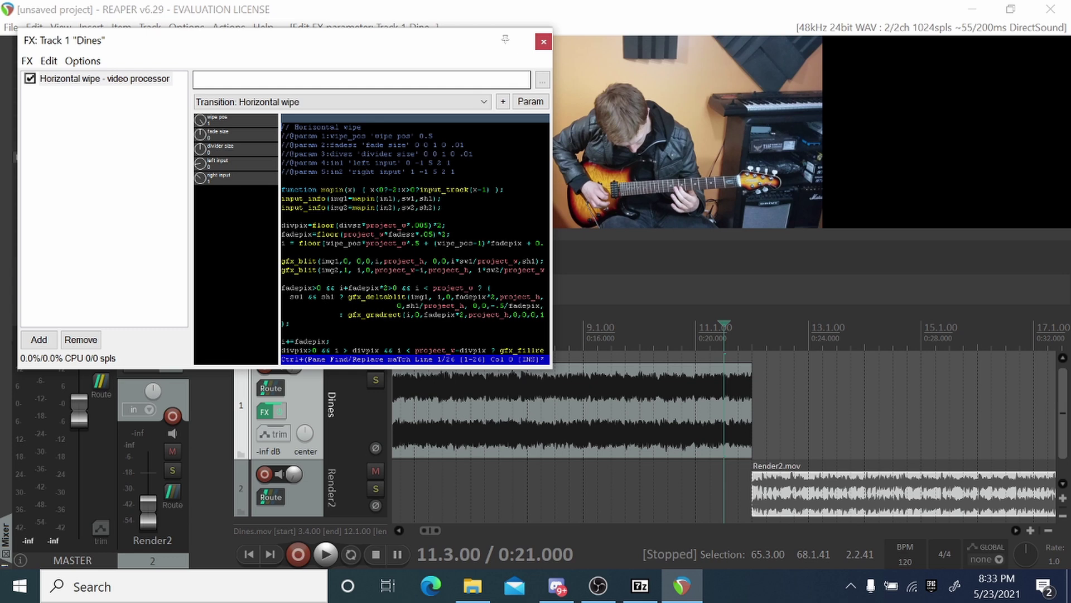
drag(798, 505, 770, 505)
drag(1064, 411, 1063, 411)
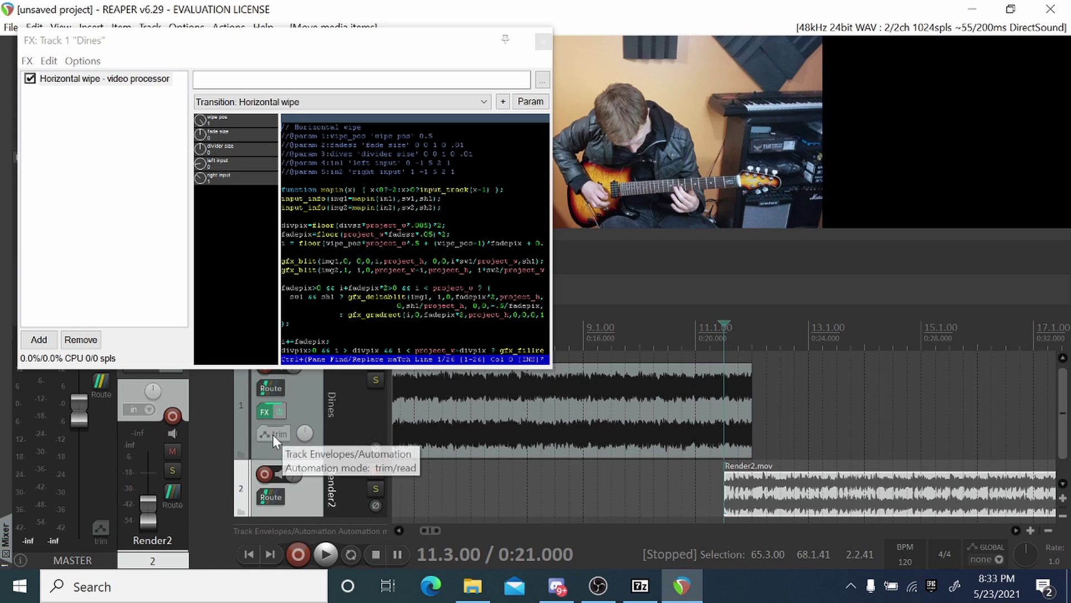
- Show and arm the Horizontal wipe's wipe pos envelope lane on the Dines track
click(204, 124)
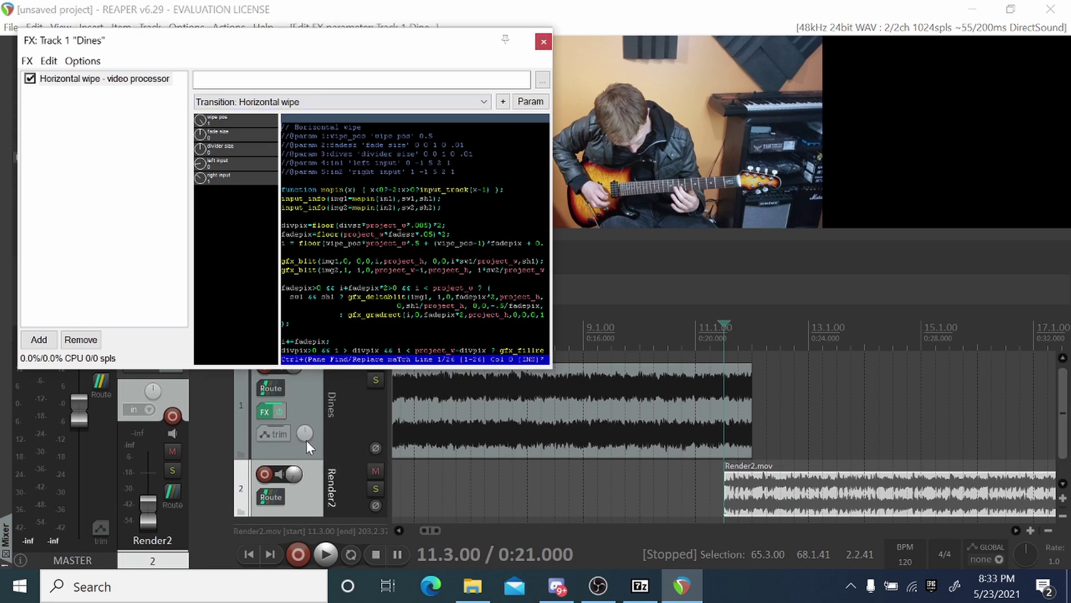
click(275, 433)
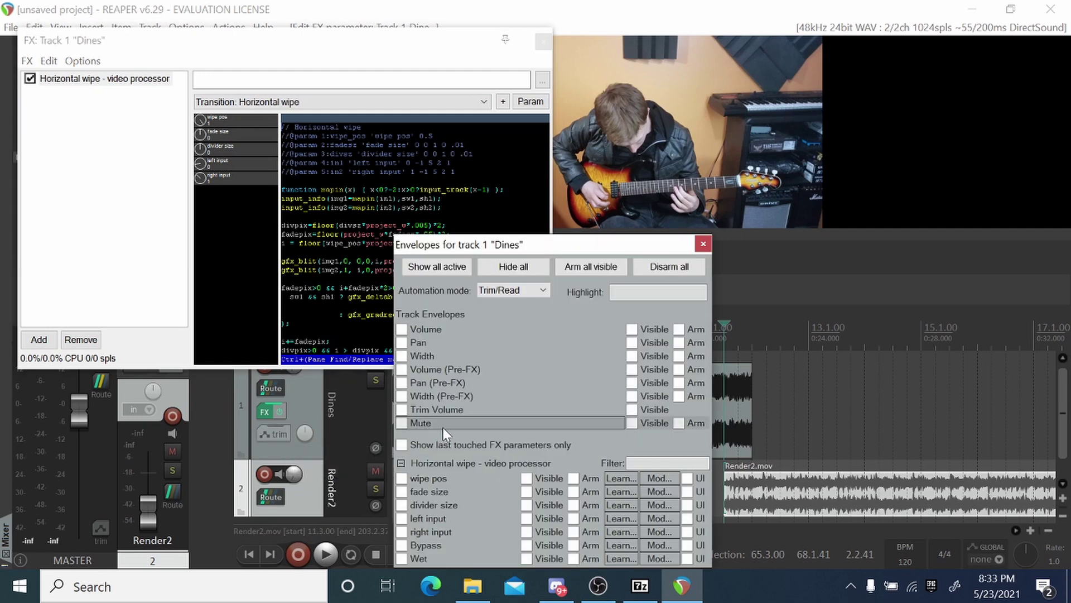
drag(483, 249, 402, 86)
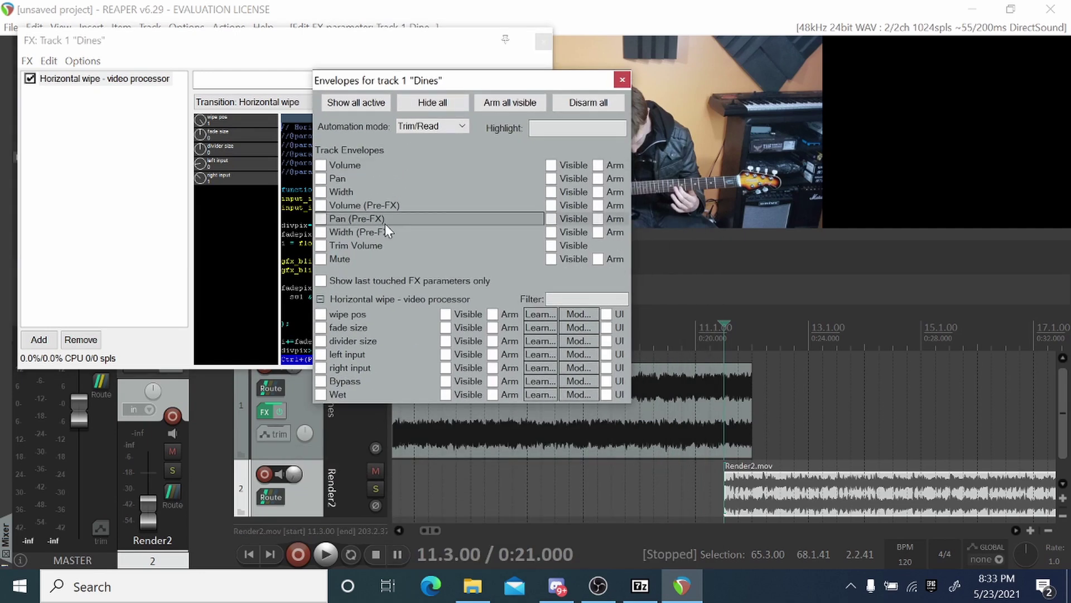
click(325, 316)
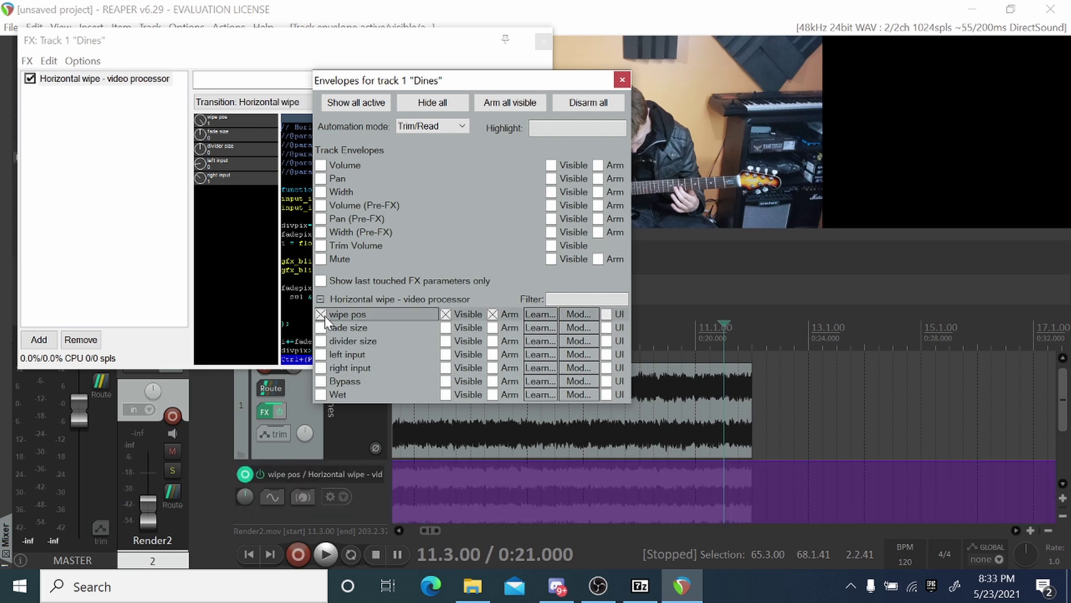
click(622, 80)
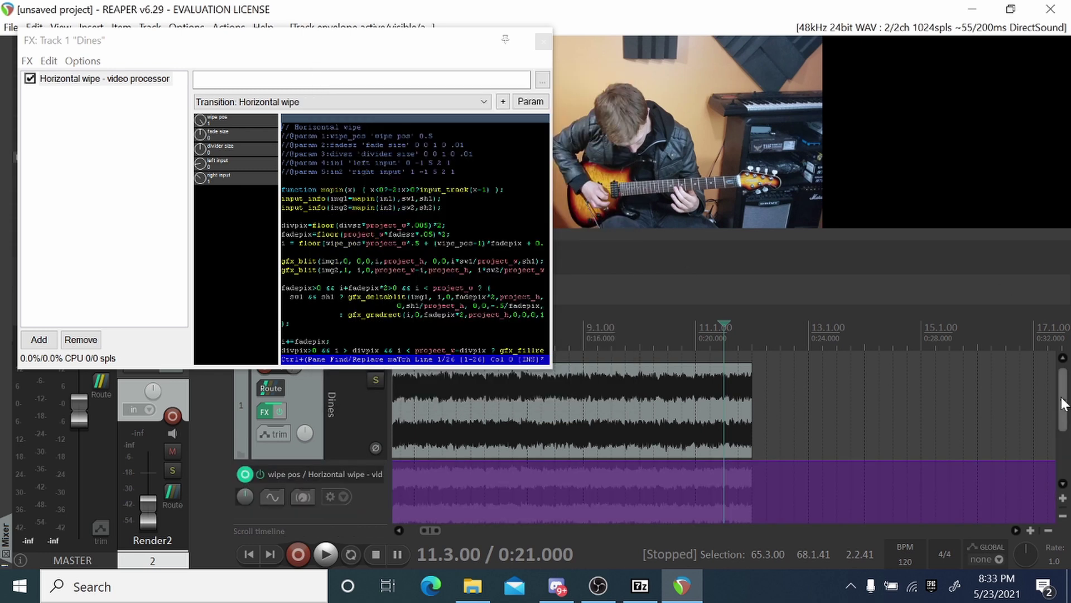
scroll(652, 438, down, 2)
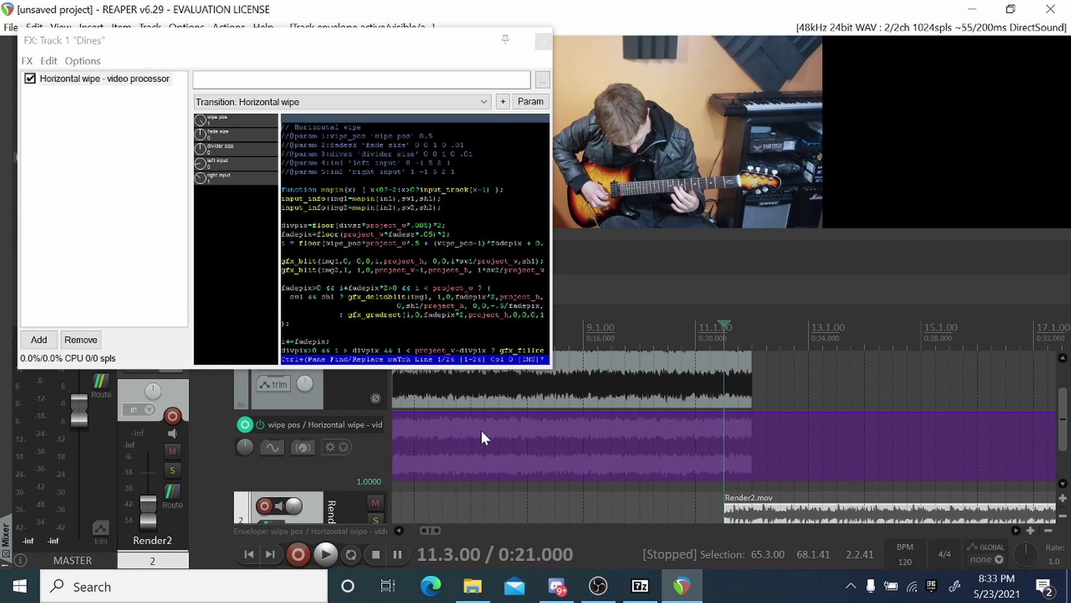
click(273, 385)
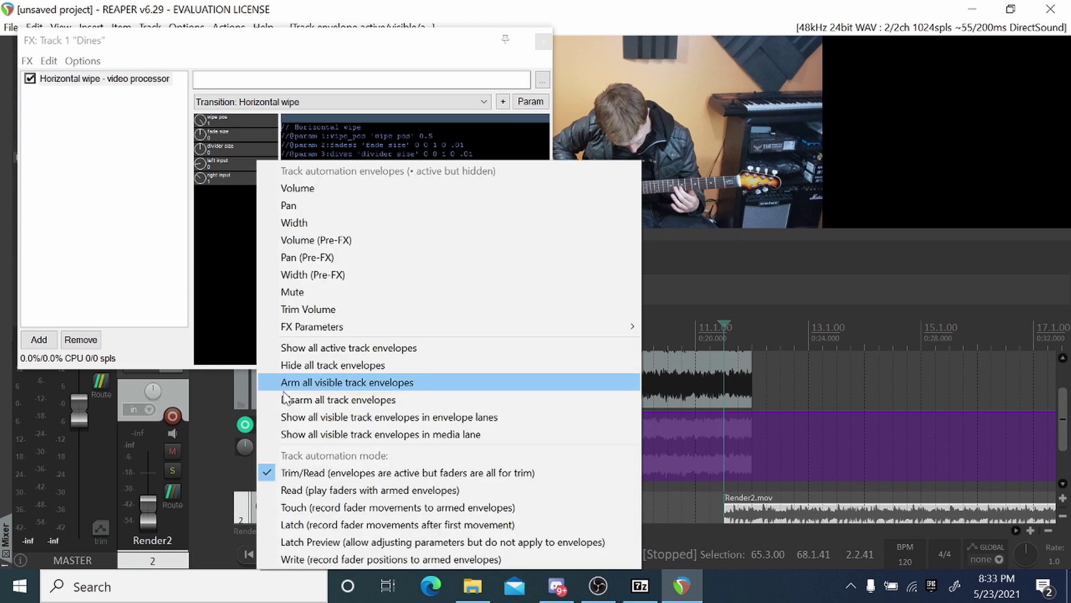
- In Latch mode, add wipe pos points of 1.00 at 11.3.00 and 0.00 at 12.1.00, then play the wipe
click(354, 525)
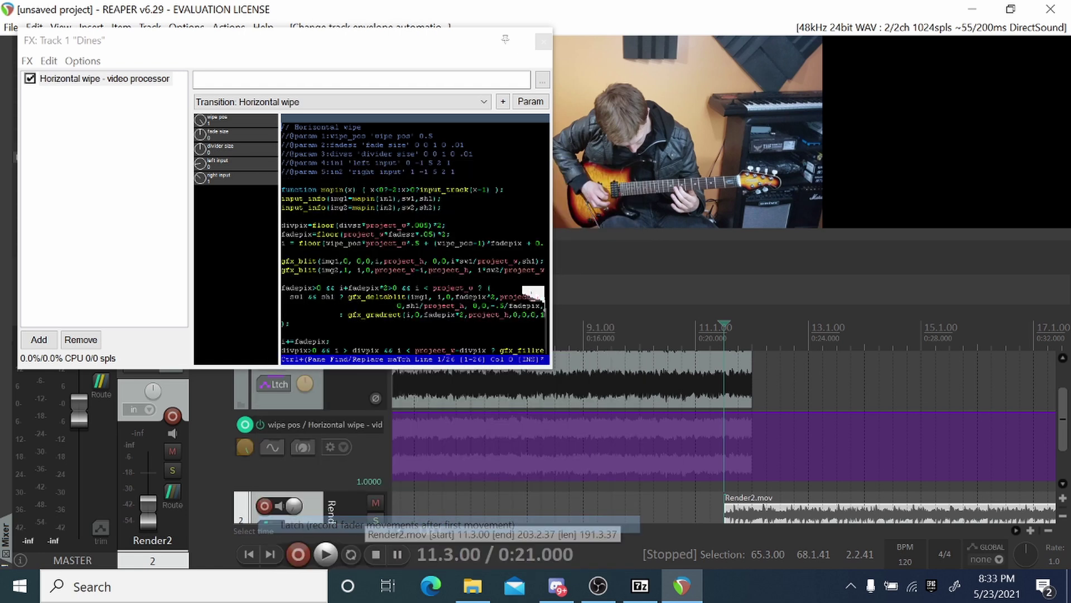
click(724, 418)
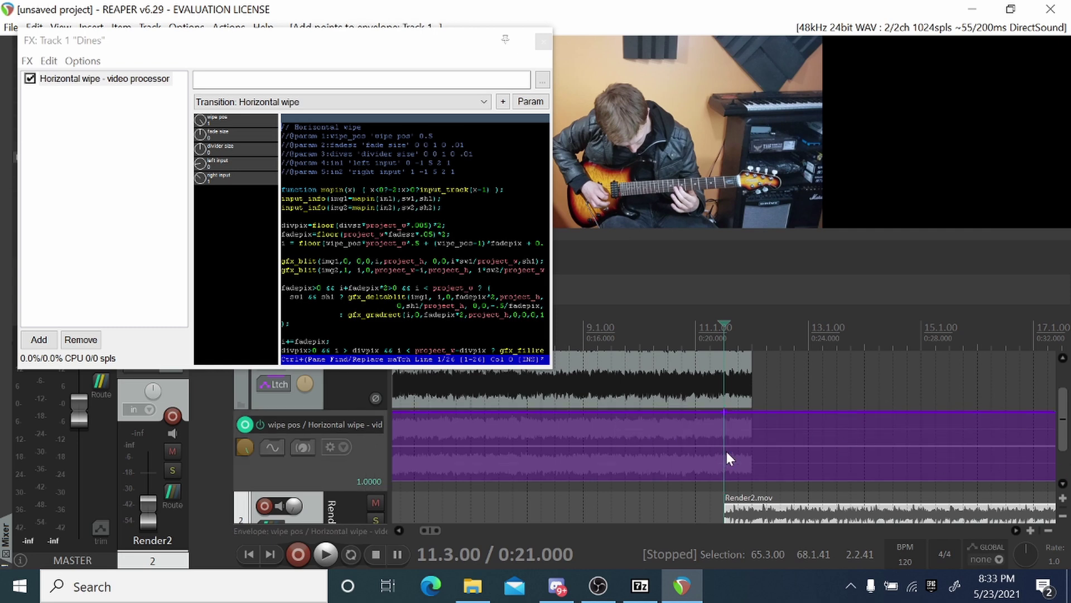
click(753, 413)
click(723, 412)
drag(749, 413, 750, 547)
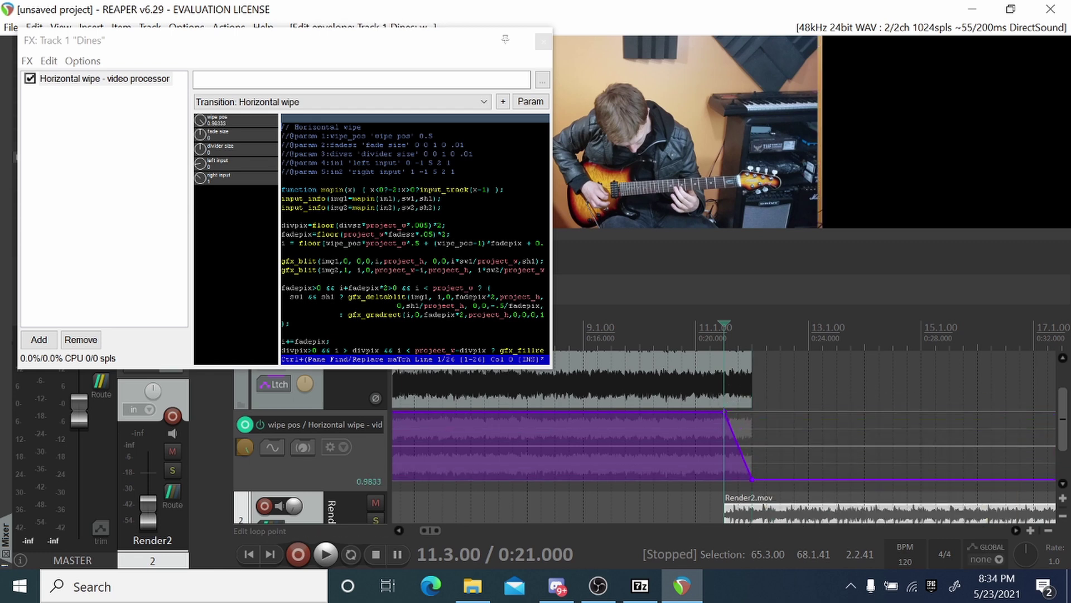
key(space)
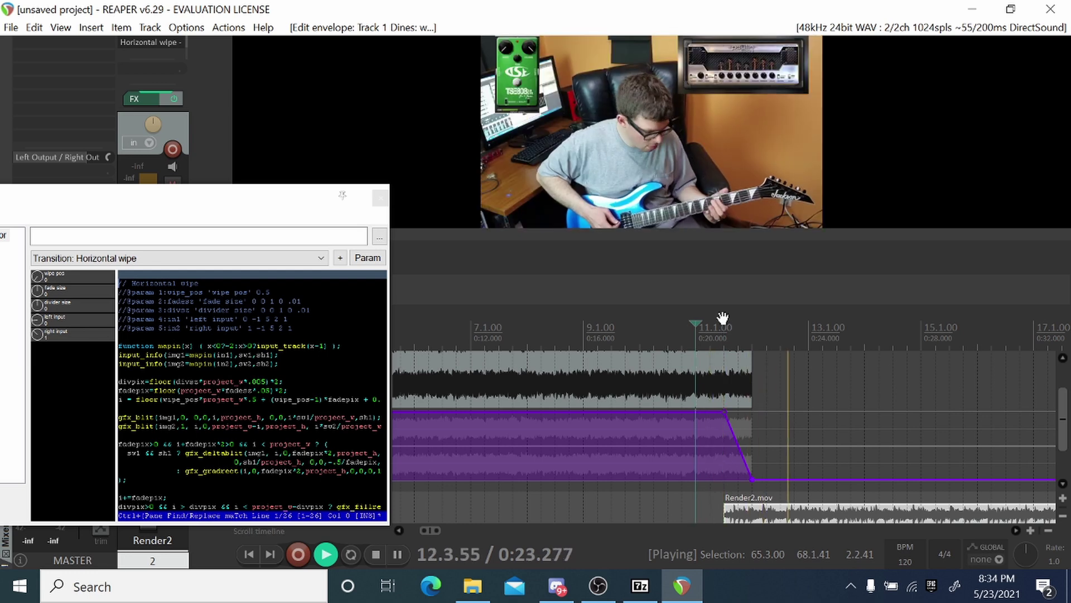
- Stop playback, center the FX window, and scroll through the Video processor's transition preset list
key(space)
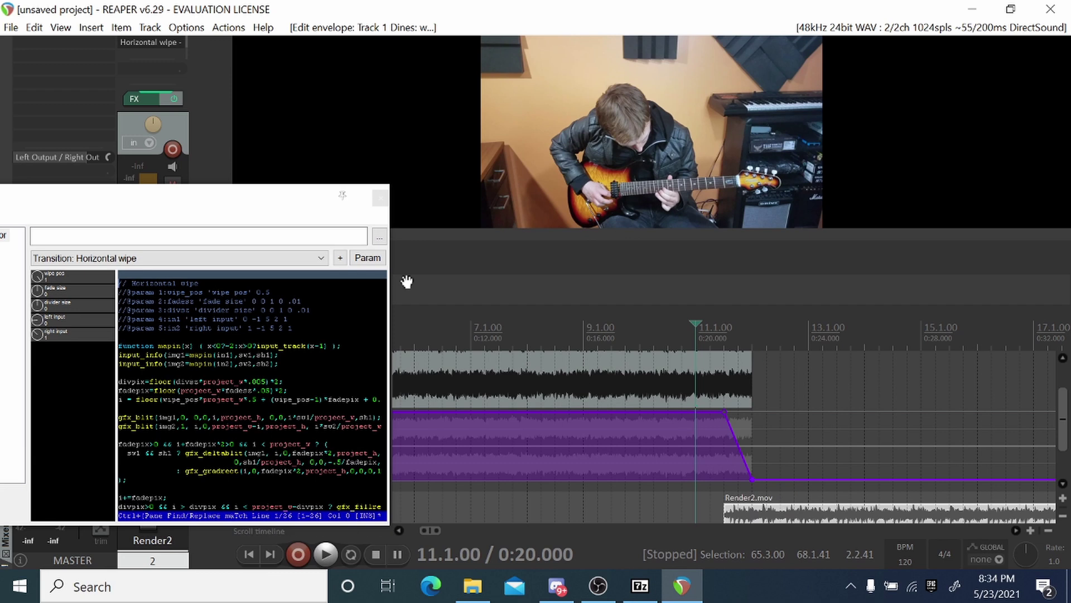
drag(239, 205, 719, 179)
click(653, 235)
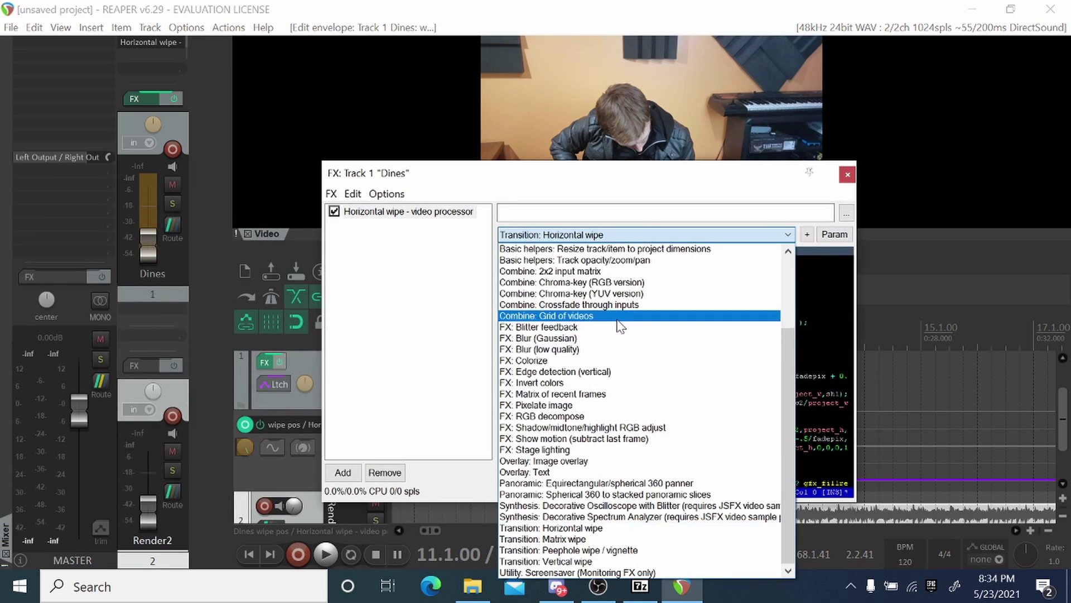
scroll(620, 325, up, 1)
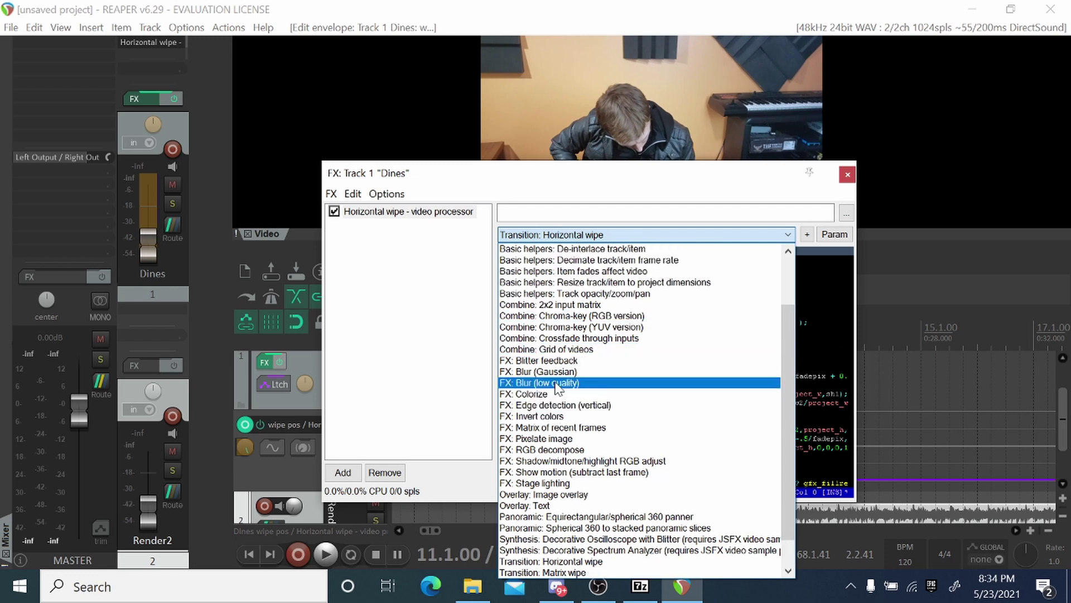
scroll(558, 386, up, 2)
scroll(614, 382, down, 3)
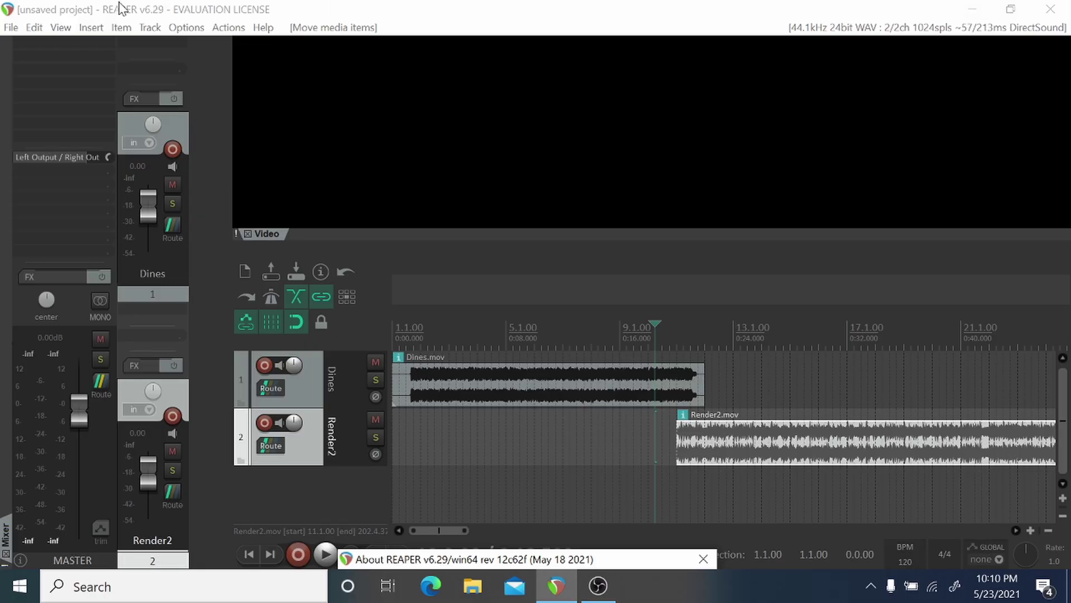
- Open File > Render and keep Video (ffmpeg/libav encoder) format, QT/MOV/MP4 container, H.264 codec
click(14, 28)
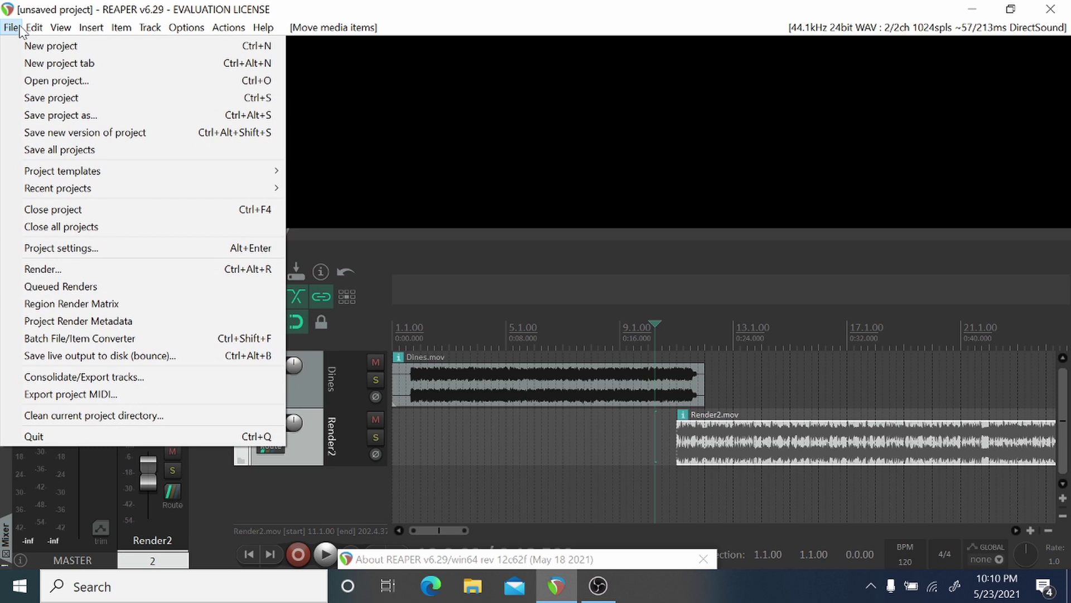
click(39, 269)
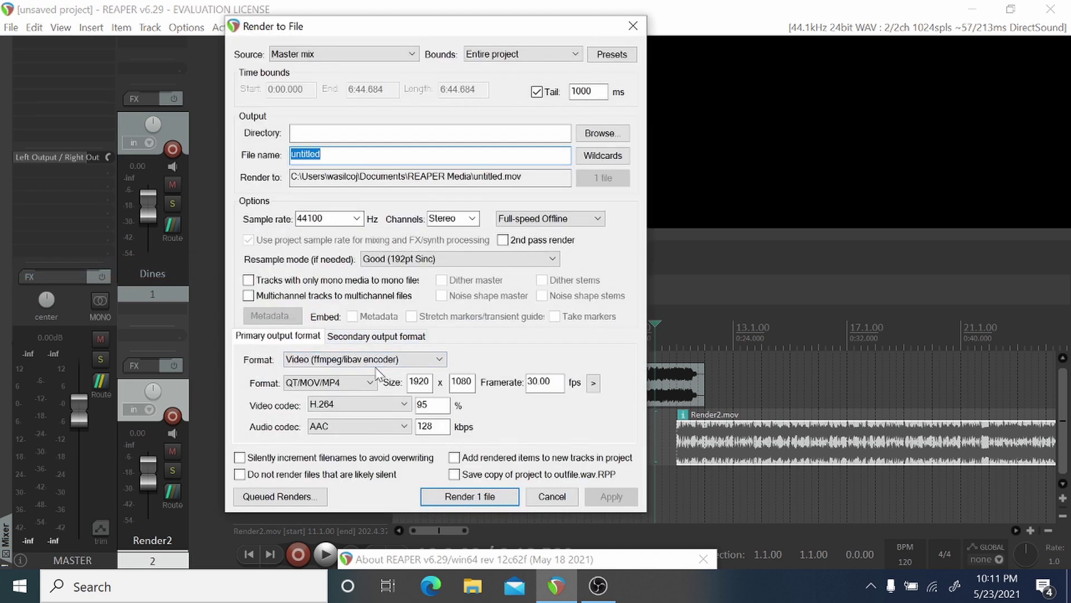
click(311, 361)
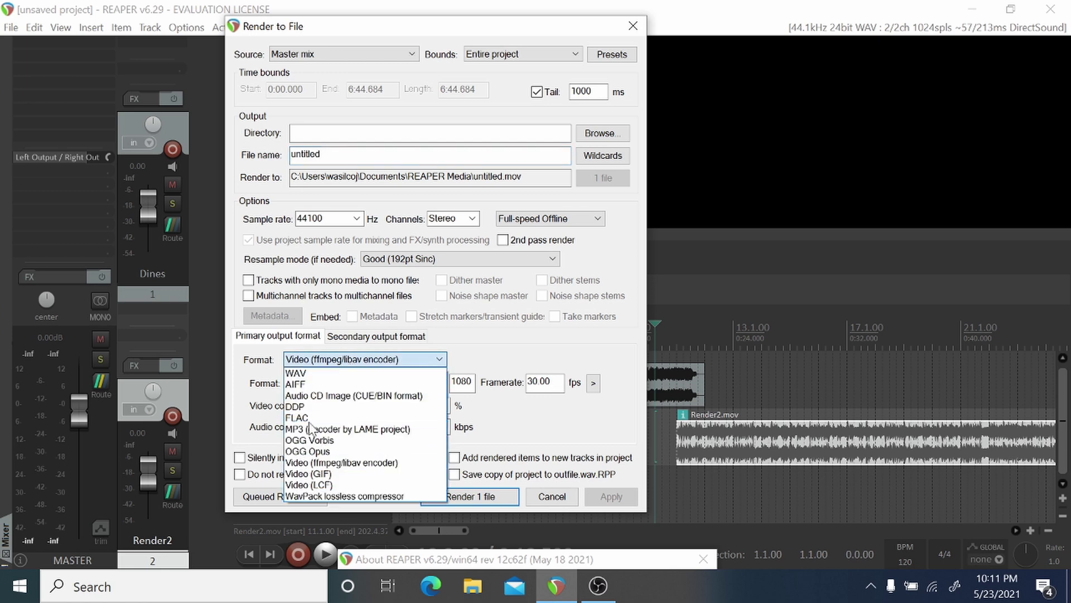
click(494, 364)
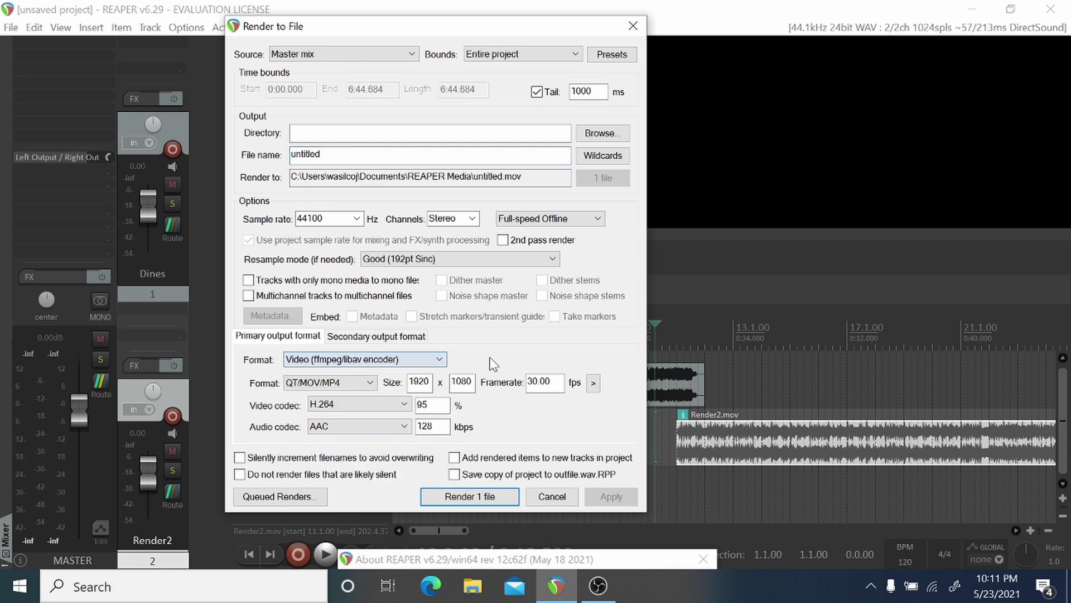
click(369, 383)
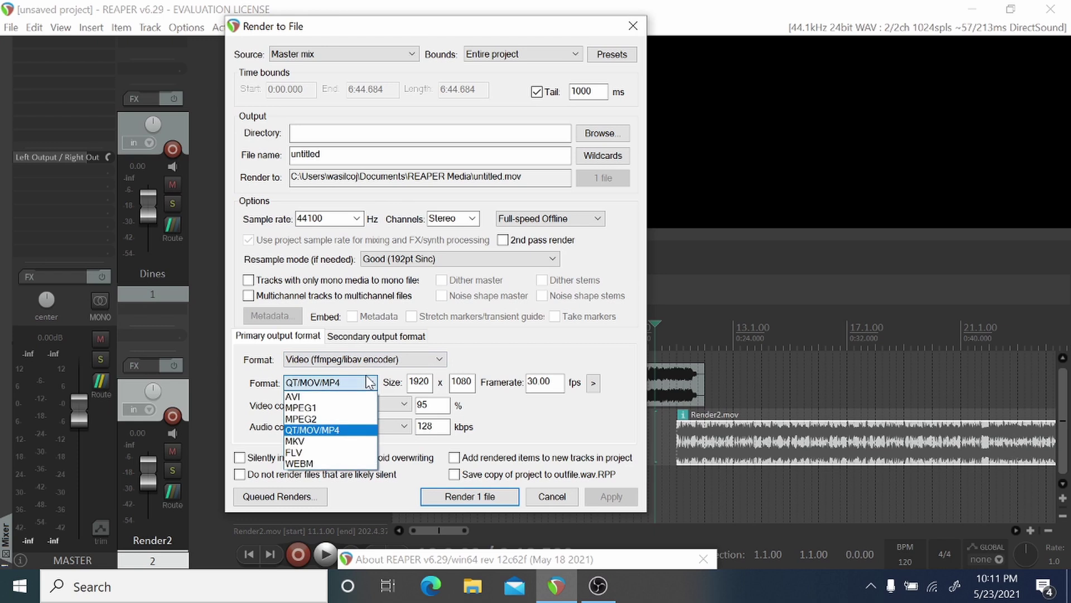
click(343, 431)
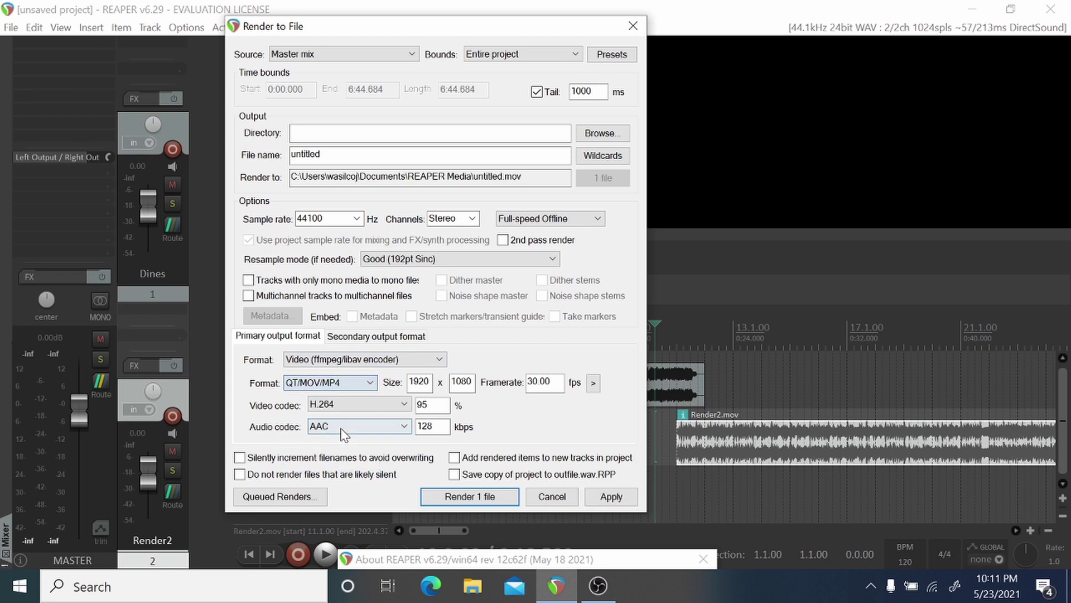
click(324, 405)
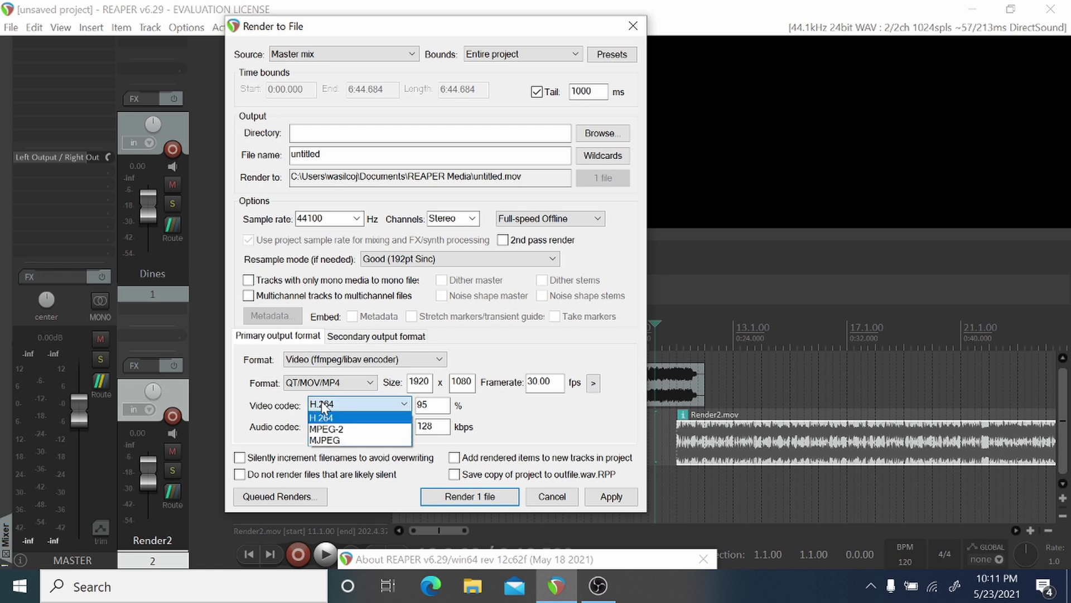
click(321, 403)
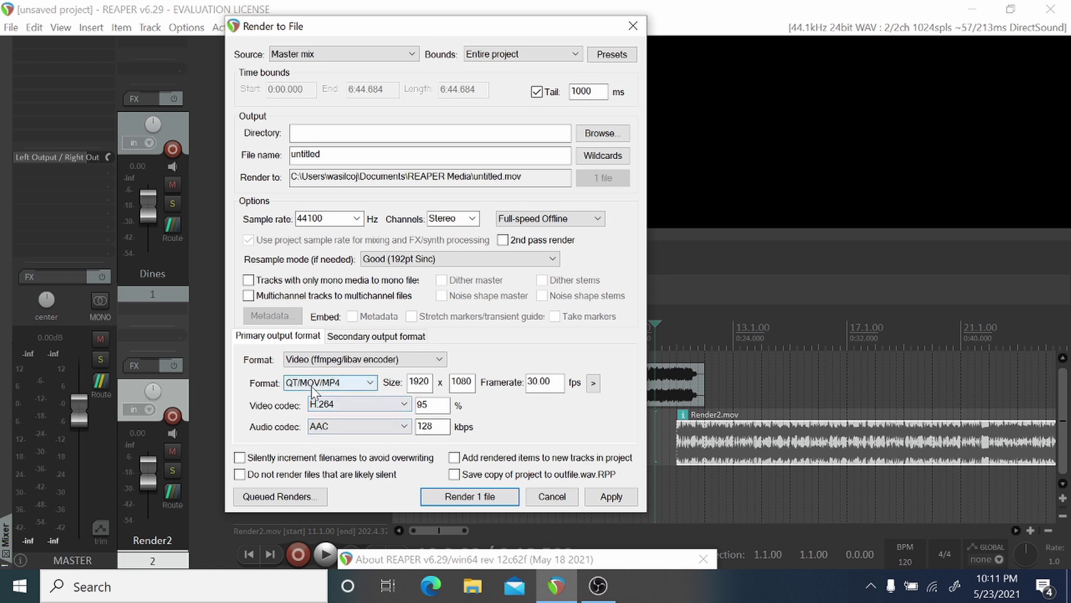
- Reposition the render window and keep the render bounds set to Entire project
drag(379, 29, 250, 60)
click(372, 84)
click(373, 84)
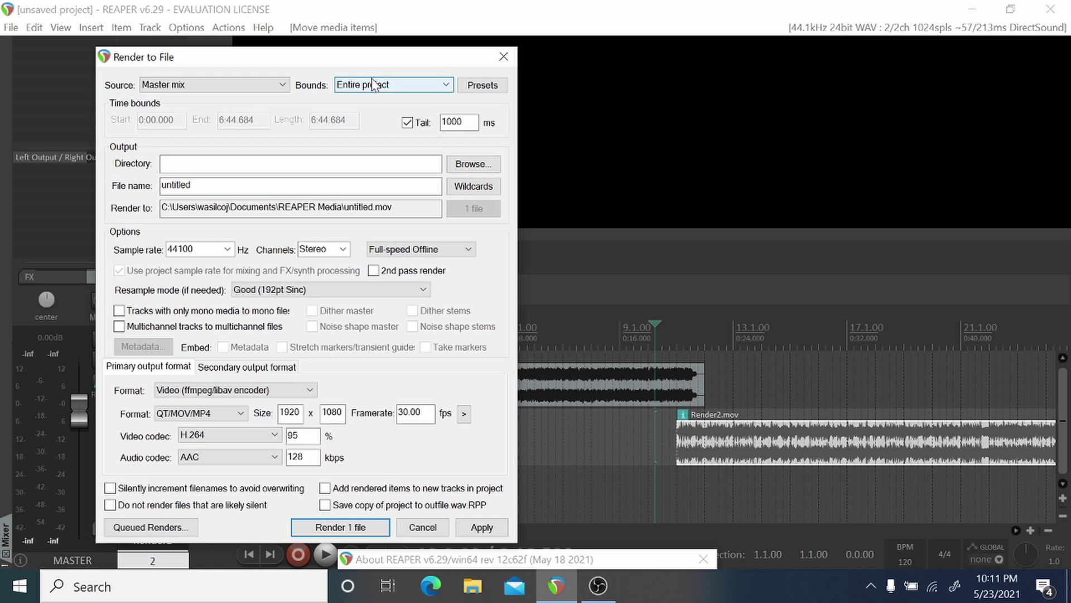
- Render one file, overwriting the existing untitled.mov
click(322, 529)
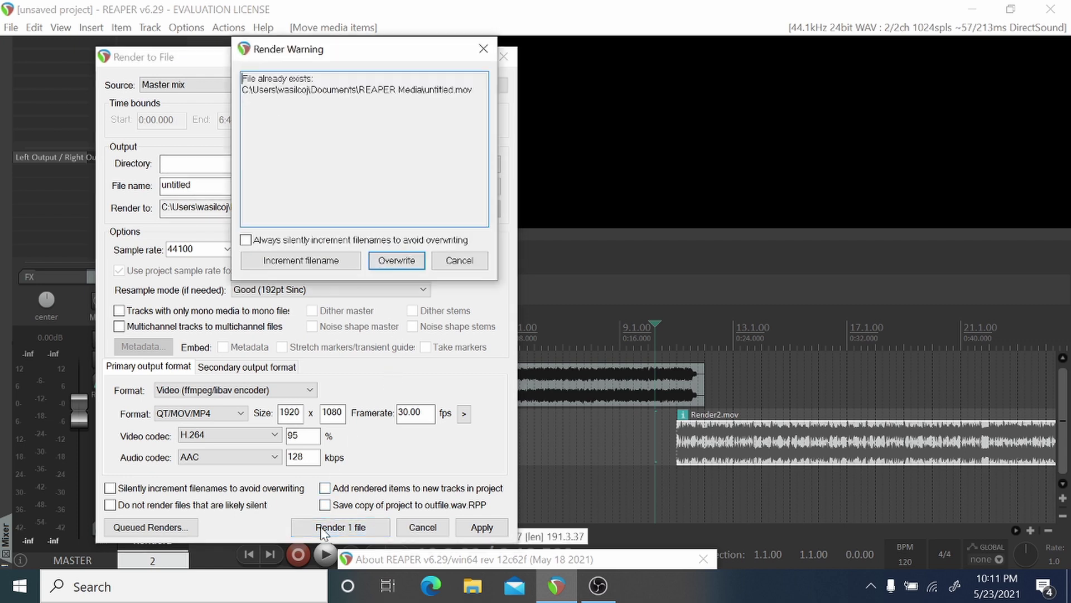
click(400, 261)
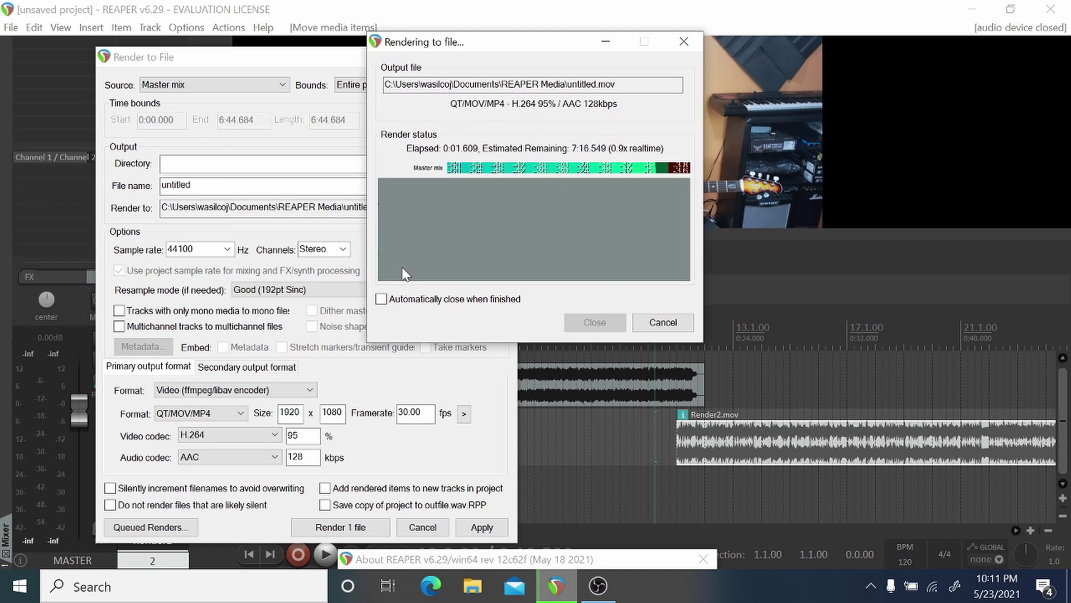